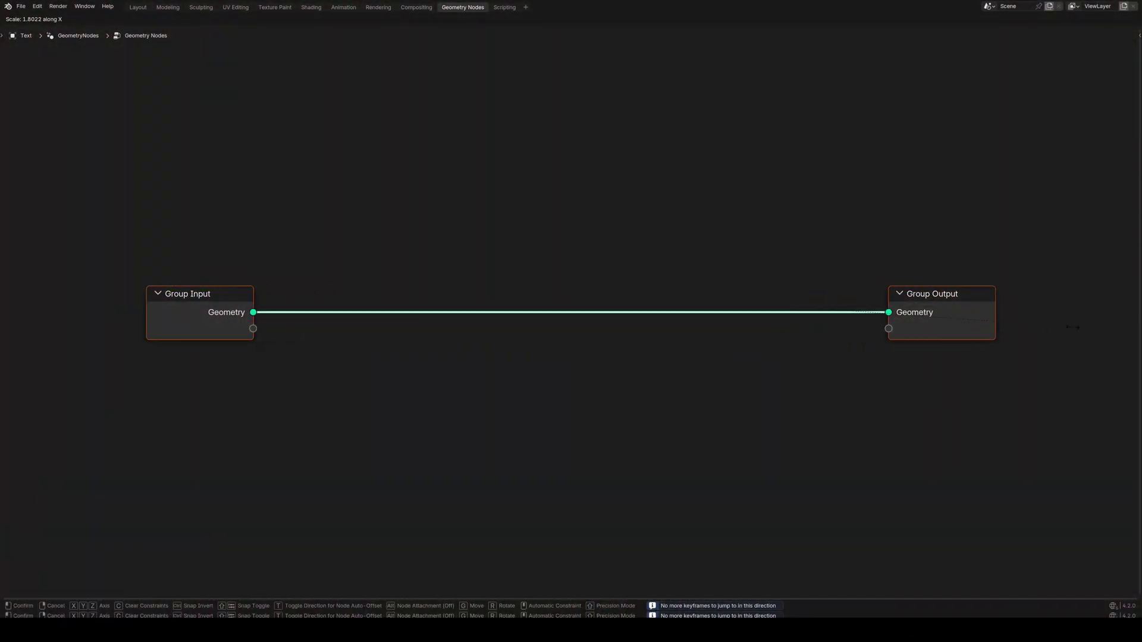
# Step: Add a Set Position node below the link between Group Input and Group Output
pyautogui.click(827, 420)
pyautogui.write('set')
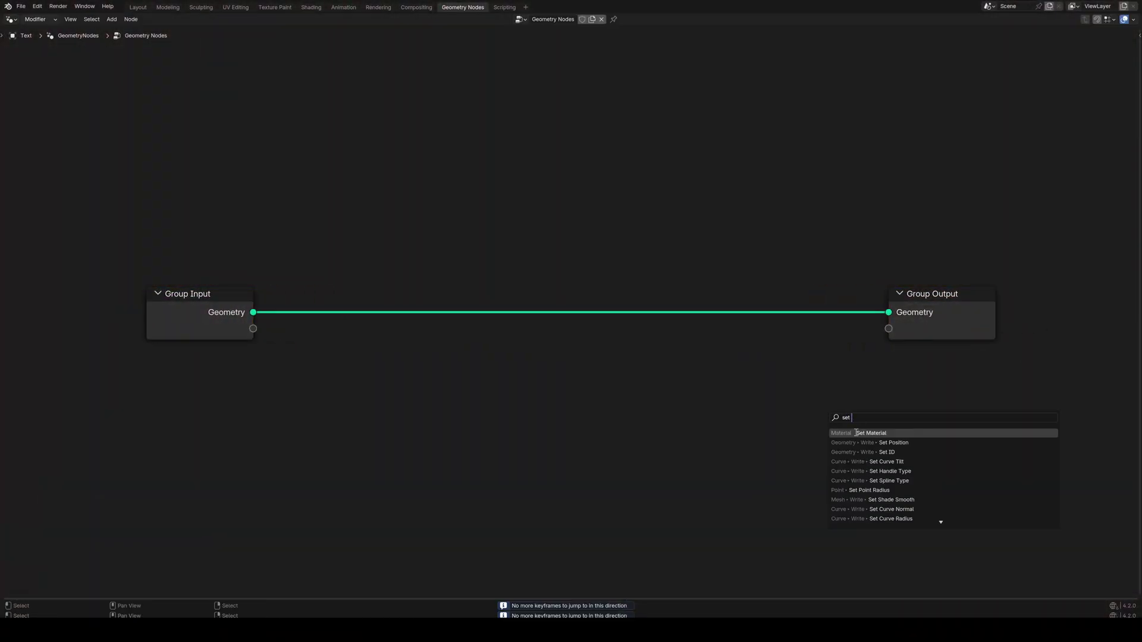
pyautogui.click(880, 443)
pyautogui.click(592, 366)
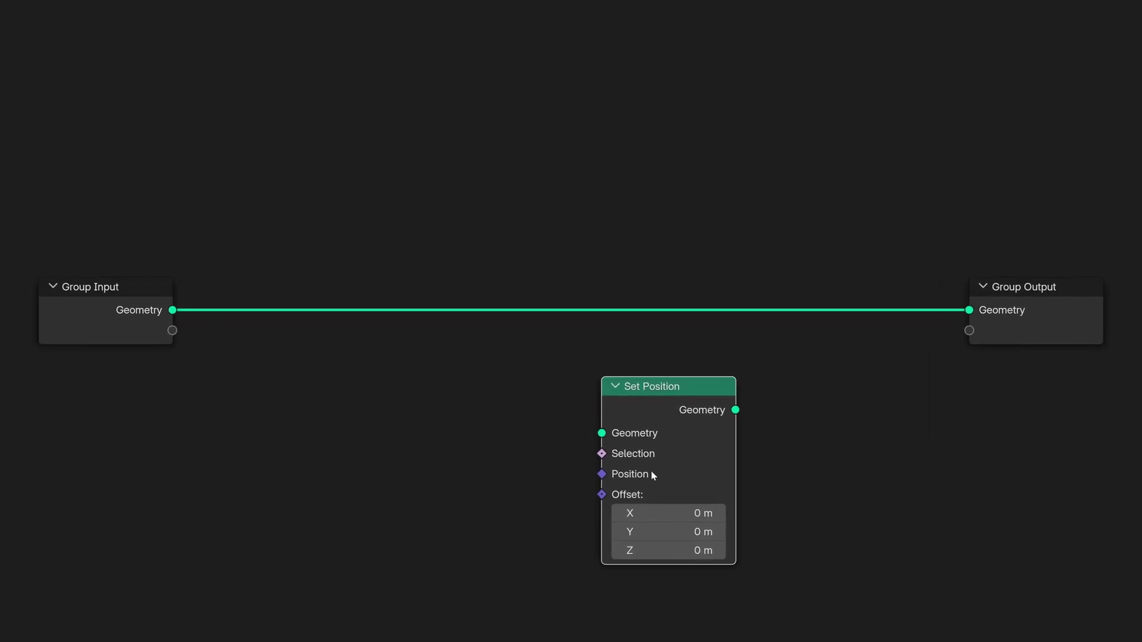
# Step: Add a float Mix node in front of the Set Position node
pyautogui.hotkey('shift', 'a')
pyautogui.write('mix')
pyautogui.press('Return')
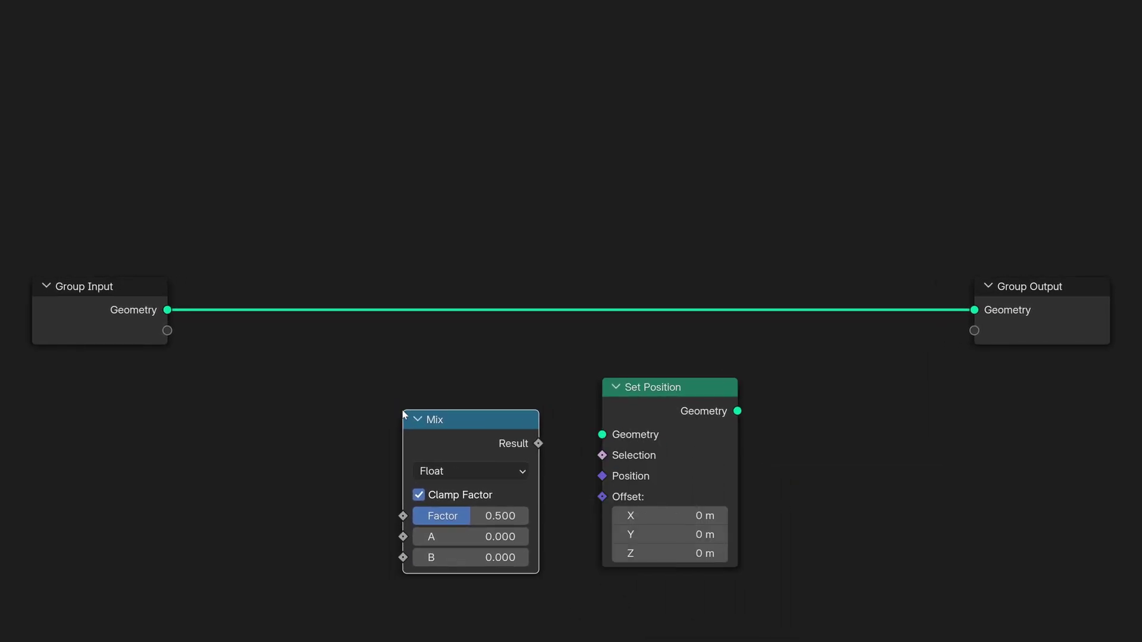
pyautogui.click(404, 414)
# Step: Add a Math node before Mix, set to Multiply with a second value of -1, and disable Mix's Clamp Factor
pyautogui.hotkey('shift', 'a')
pyautogui.write('add')
pyautogui.press('Return')
pyautogui.click(218, 438)
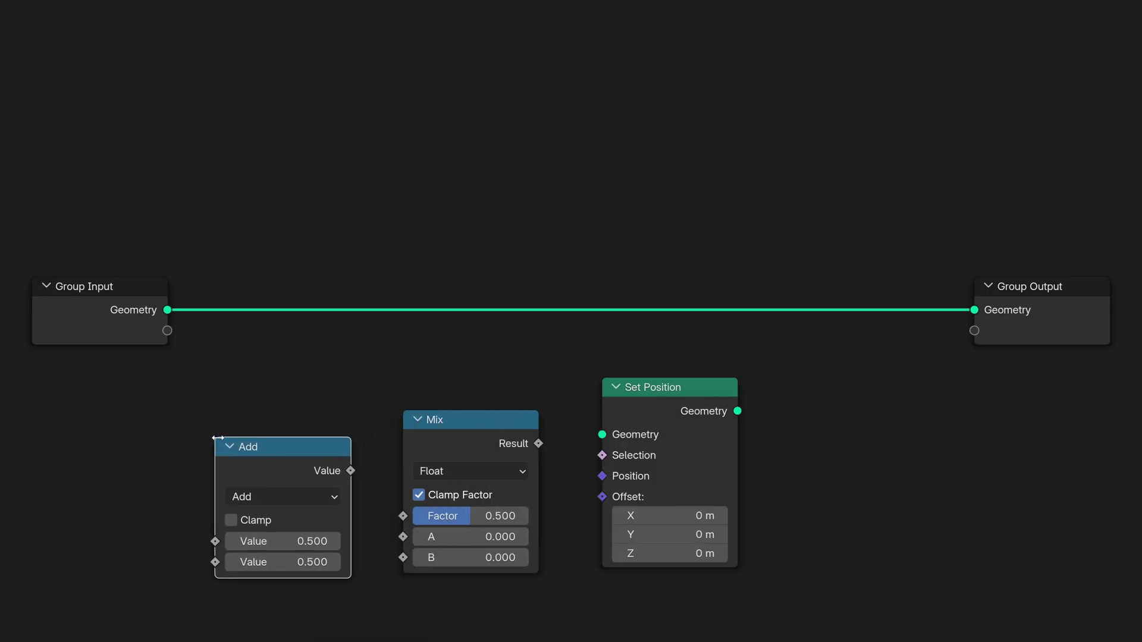
pyautogui.keyDown('ctrl'); pyautogui.scroll(-2, 283, 496); pyautogui.keyUp('ctrl')
pyautogui.click(267, 562)
pyautogui.write('-1')
# Step: Expose Mix's Factor and Multiply's first value on Group Input, and link Multiply to Mix's A and Mix's result to Set Position's Offset
pyautogui.click(165, 339)
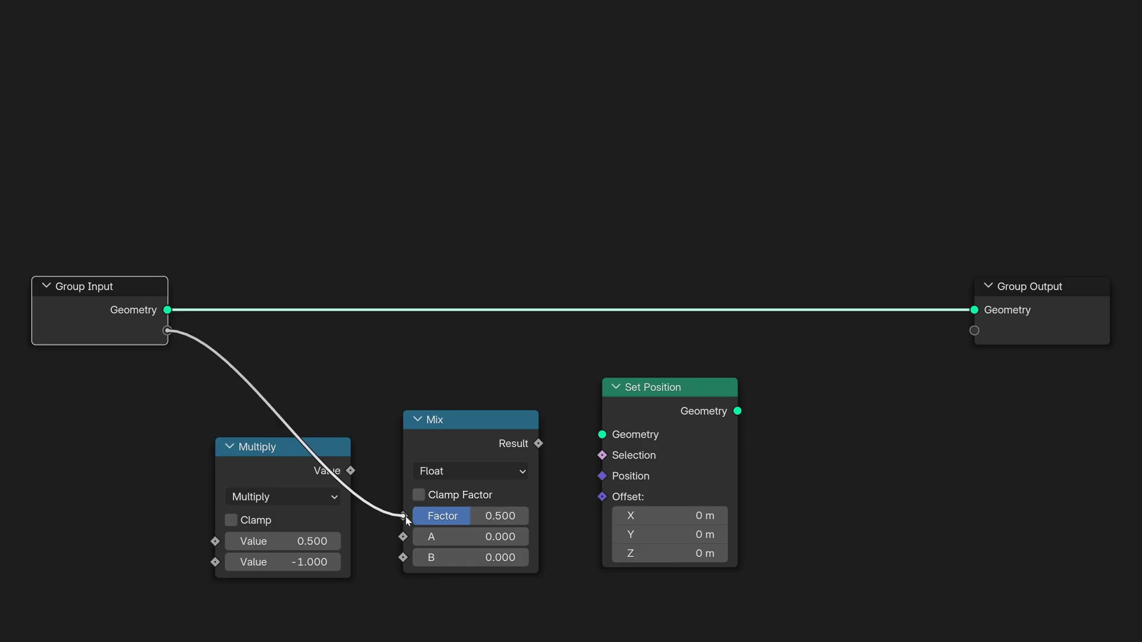
pyautogui.moveTo(407, 519); pyautogui.dragTo(404, 517)
pyautogui.click(352, 486)
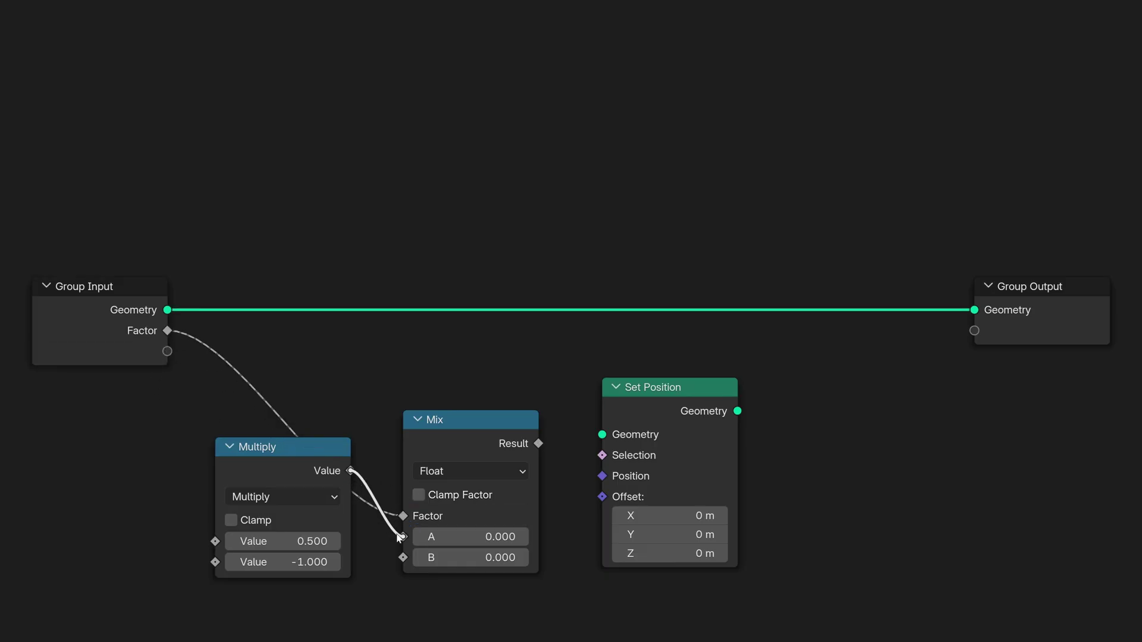
pyautogui.moveTo(223, 529); pyautogui.dragTo(222, 539)
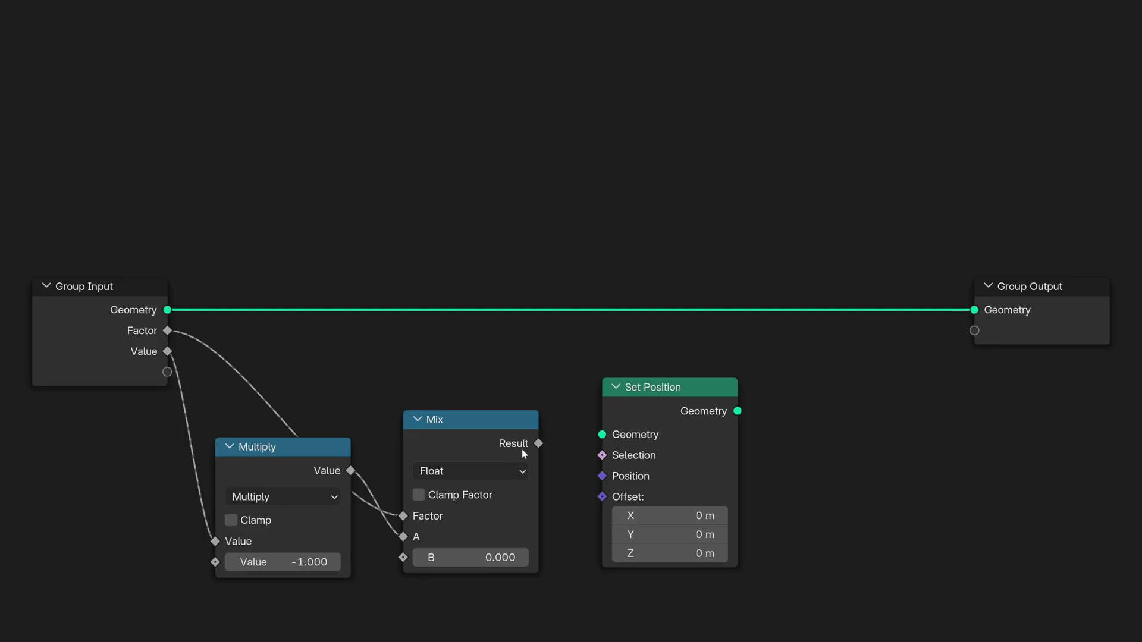
pyautogui.moveTo(599, 500); pyautogui.dragTo(599, 500)
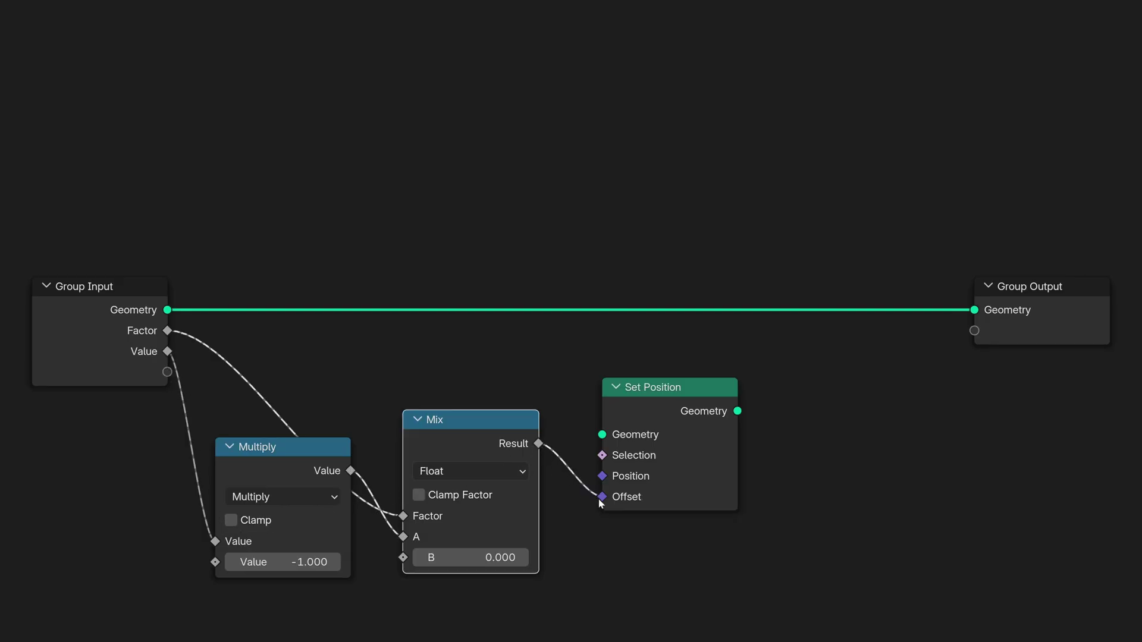
# Step: Wire Set Position between the Group Input and Group Output geometry, and vary the modifier's Factor to test the text movement
pyautogui.moveTo(669, 395); pyautogui.dragTo(697, 270)
pyautogui.moveTo(168, 310); pyautogui.dragTo(202, 314)
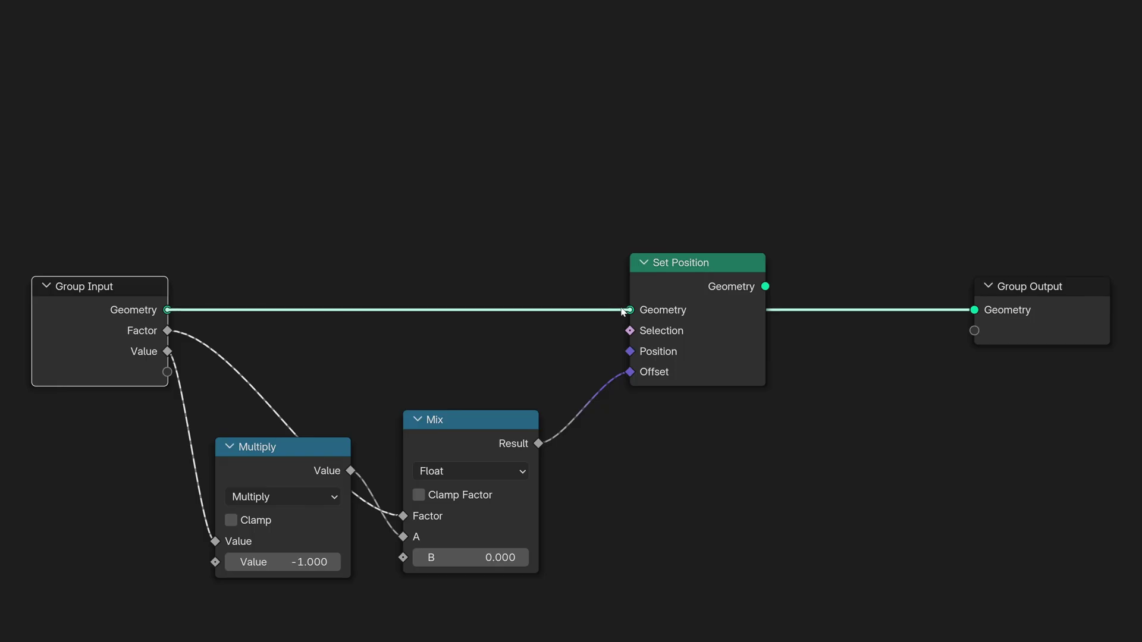
pyautogui.moveTo(767, 287); pyautogui.dragTo(972, 310)
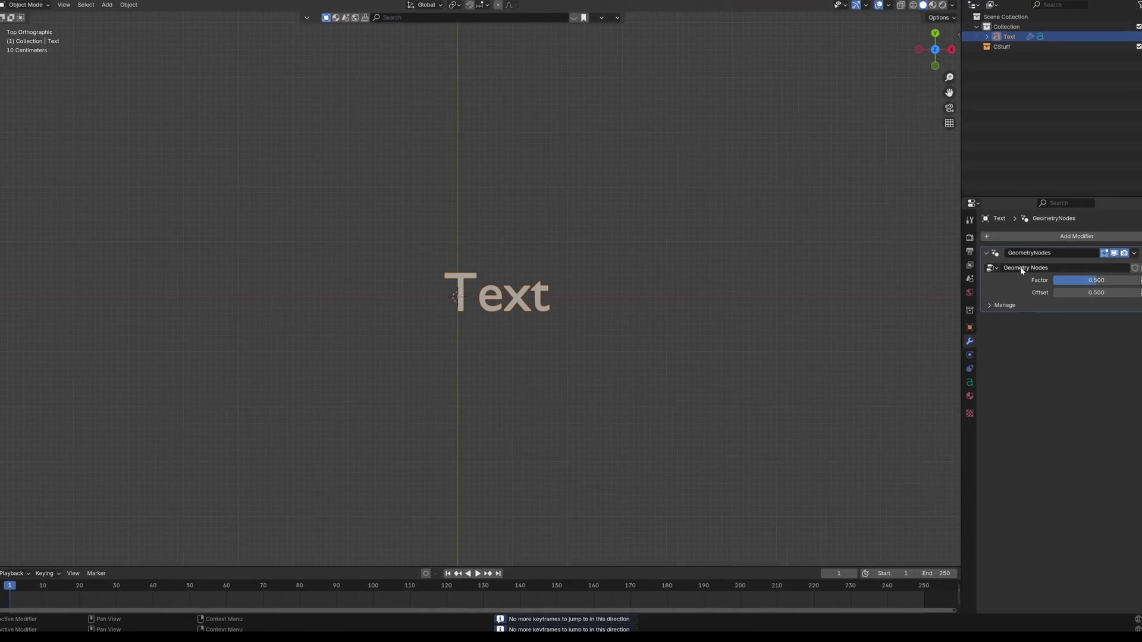
pyautogui.moveTo(1058, 282); pyautogui.dragTo(1076, 282)
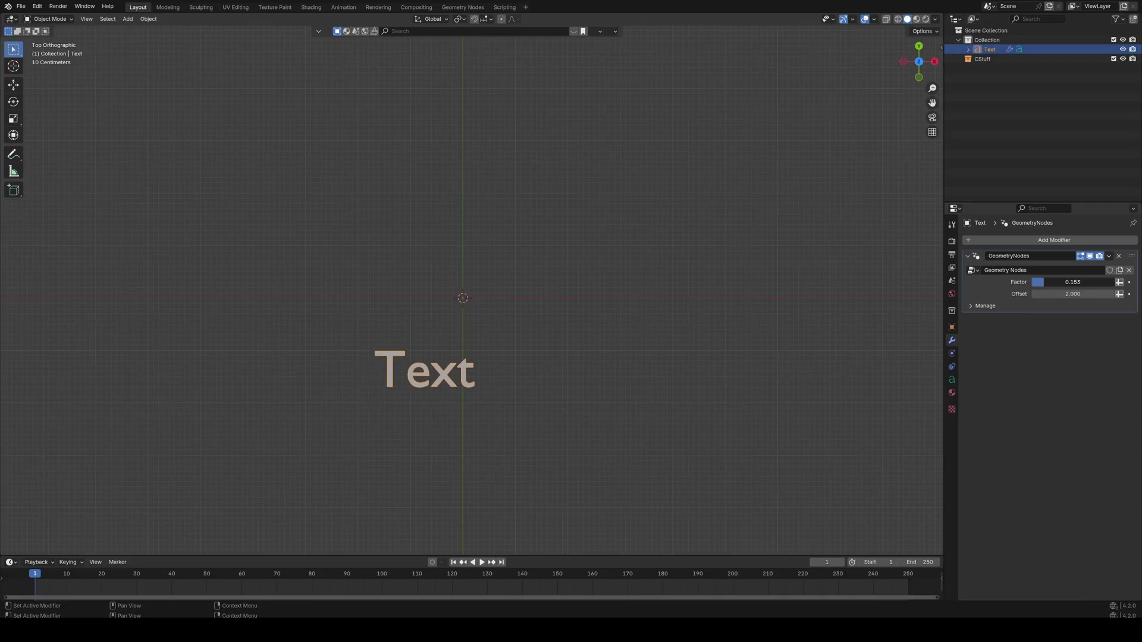
# Step: Back in the node graph, move Set Position and Group Output away from Mix to make room
pyautogui.click(463, 7)
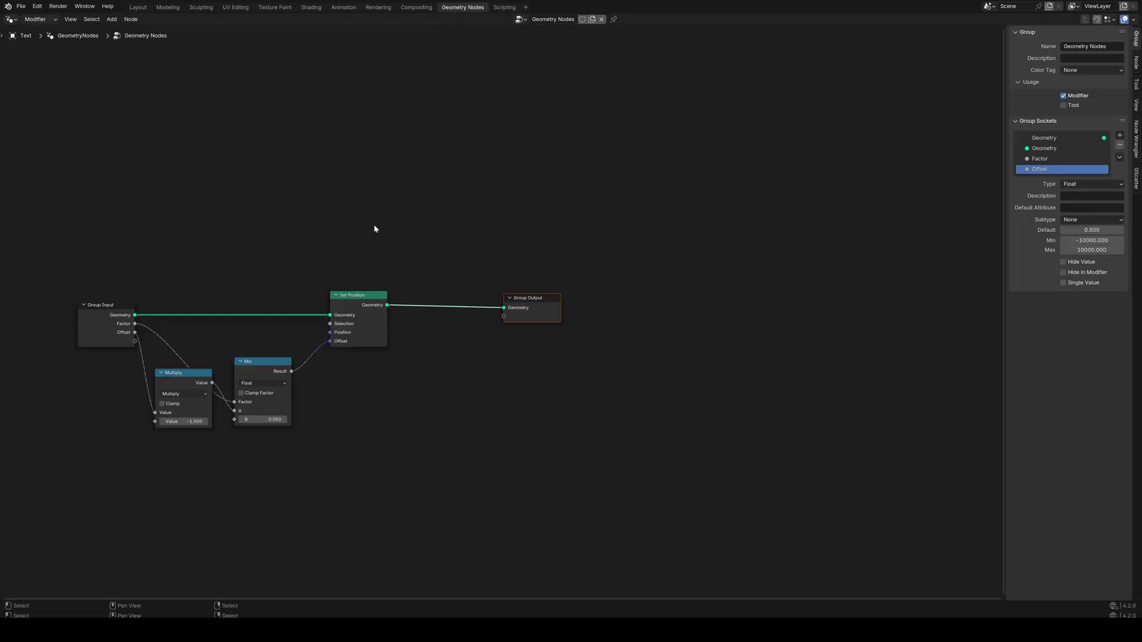
pyautogui.moveTo(344, 395); pyautogui.dragTo(589, 277)
pyautogui.press('n')
pyautogui.keyDown('shift'); pyautogui.moveTo(505, 282); pyautogui.dragTo(504, 360, button='middle'); pyautogui.keyUp('shift')
pyautogui.scroll(4, 483, 434)
pyautogui.keyDown('shift'); pyautogui.moveTo(489, 427); pyautogui.dragTo(465, 457, button='middle'); pyautogui.keyUp('shift')
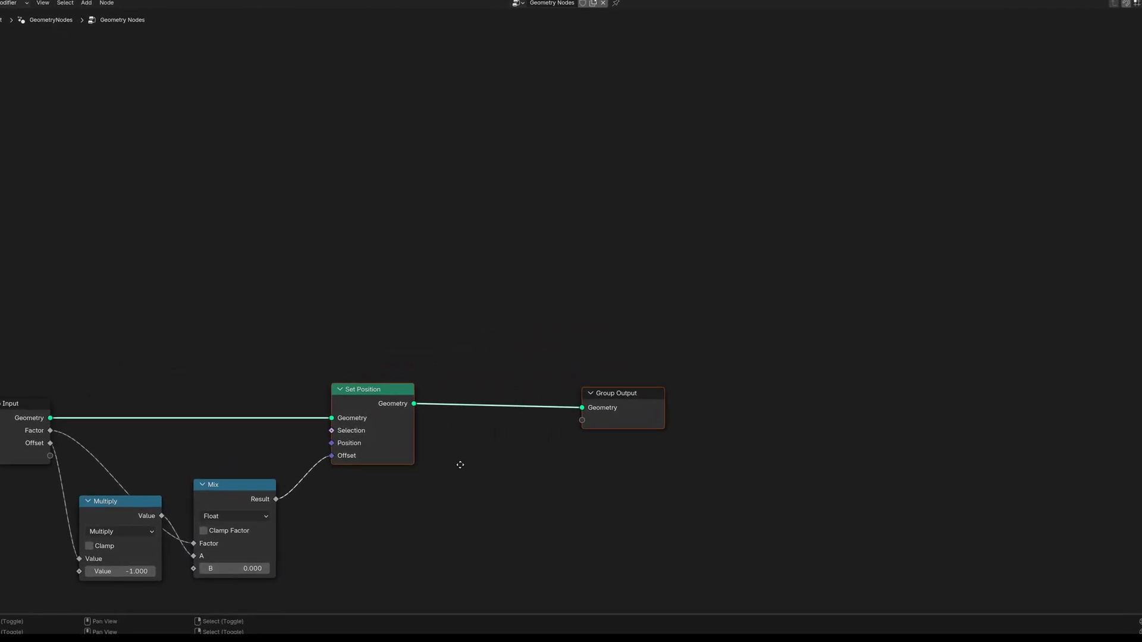
pyautogui.click(648, 464)
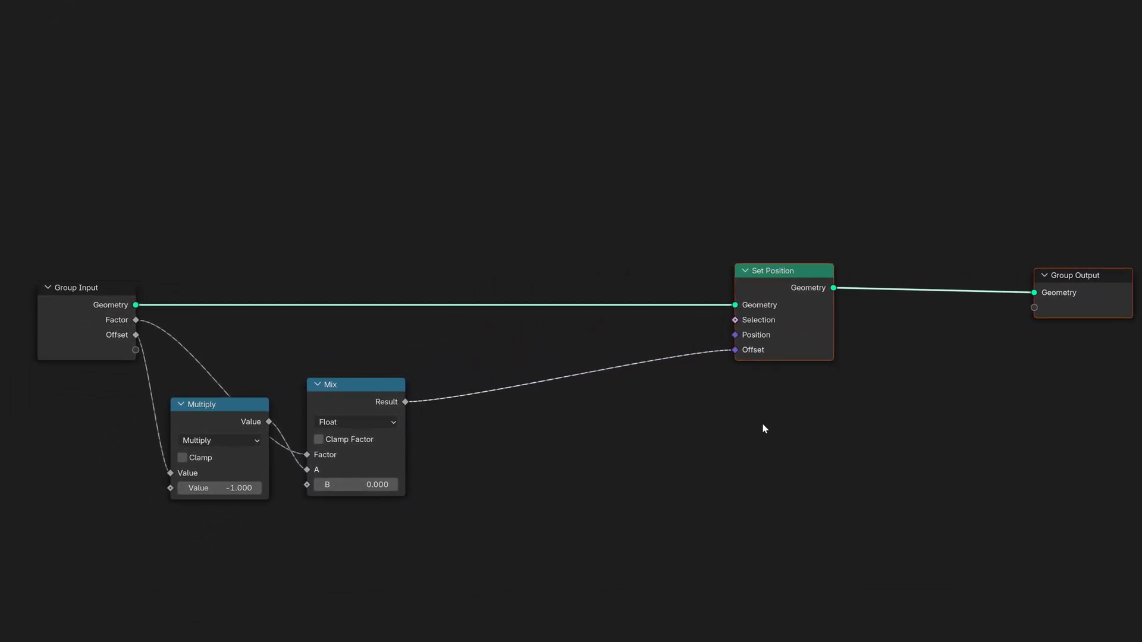
# Step: Insert a Vector Math node set to Multiply by (0, 1, 0) between Mix and Set Position, and test it with the Factor
pyautogui.write('vec')
pyautogui.press('Return')
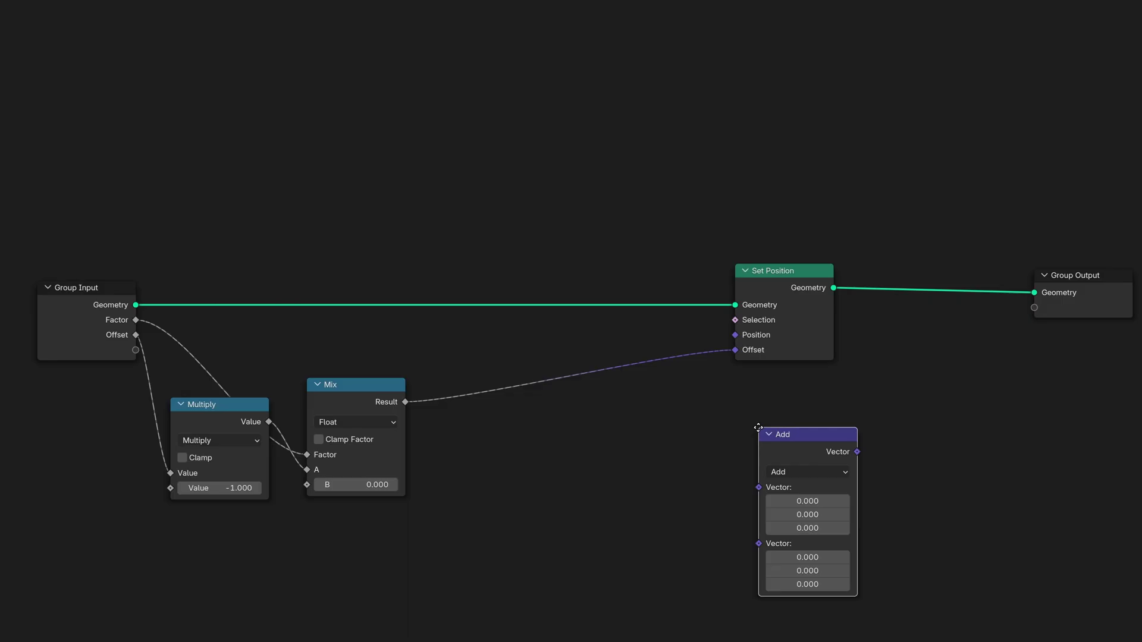
pyautogui.click(785, 472)
pyautogui.click(786, 445)
pyautogui.moveTo(781, 452); pyautogui.dragTo(535, 373)
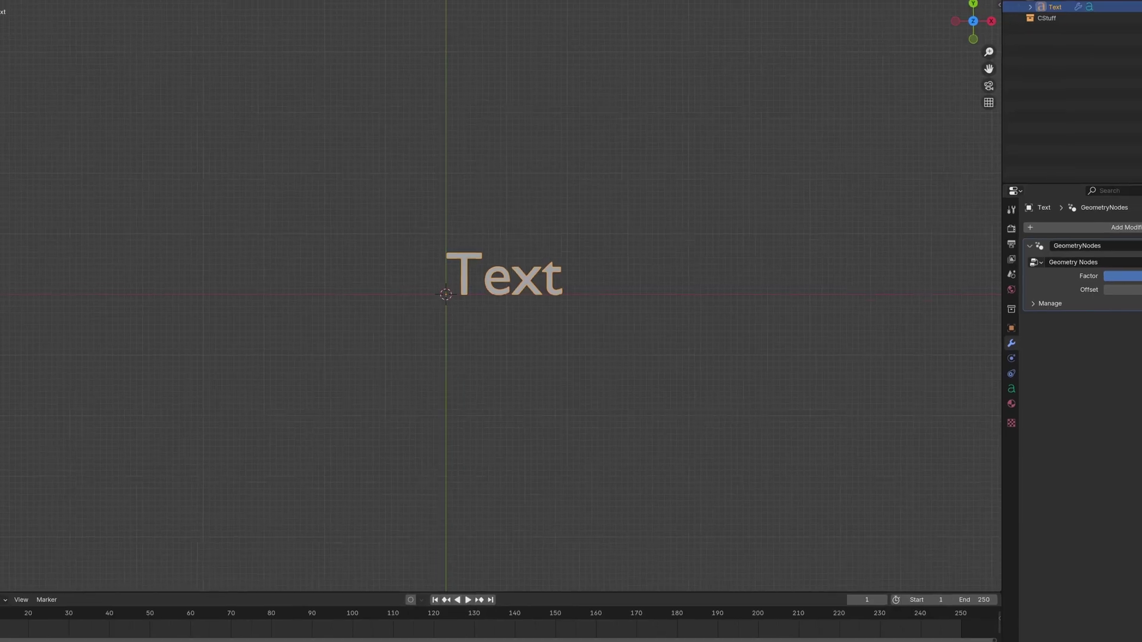
pyautogui.moveTo(1138, 276); pyautogui.dragTo(1105, 276)
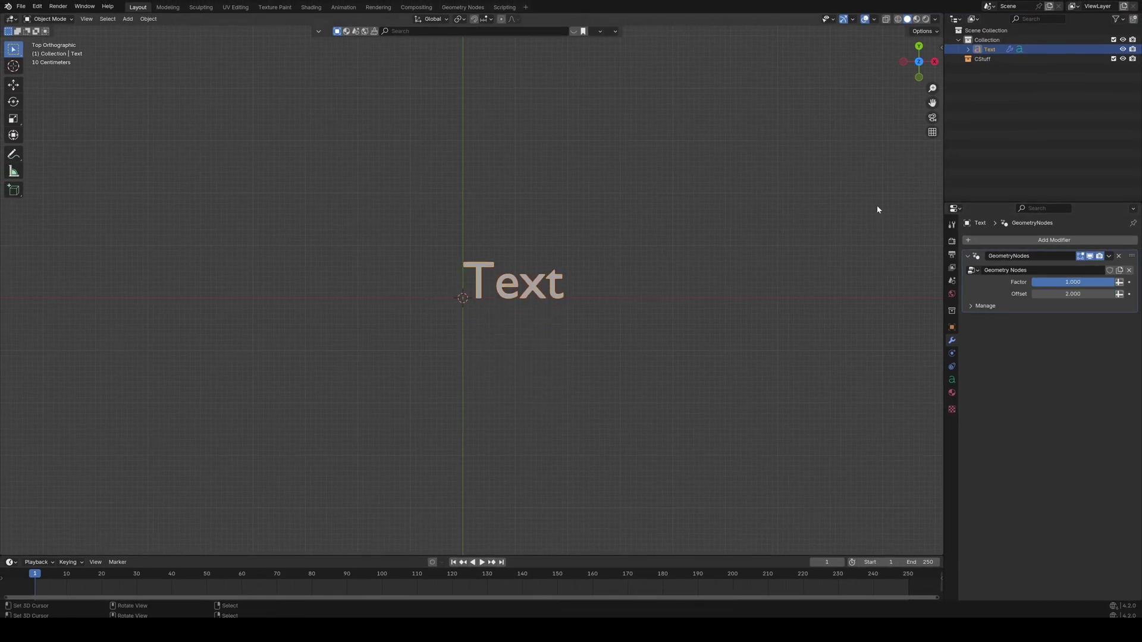
# Step: Add a Menu Switch node below the vector Multiply, with data type Vector and option A set to (0, 1, 0)
pyautogui.click(476, 8)
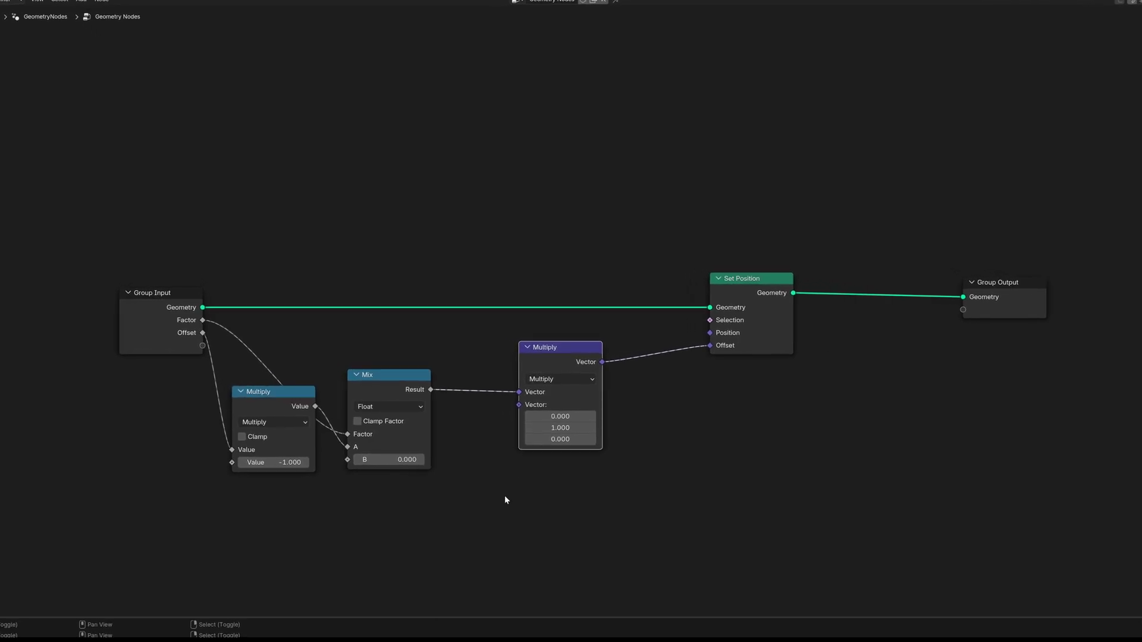
pyautogui.hotkey('shift', 'a')
pyautogui.write('menu s')
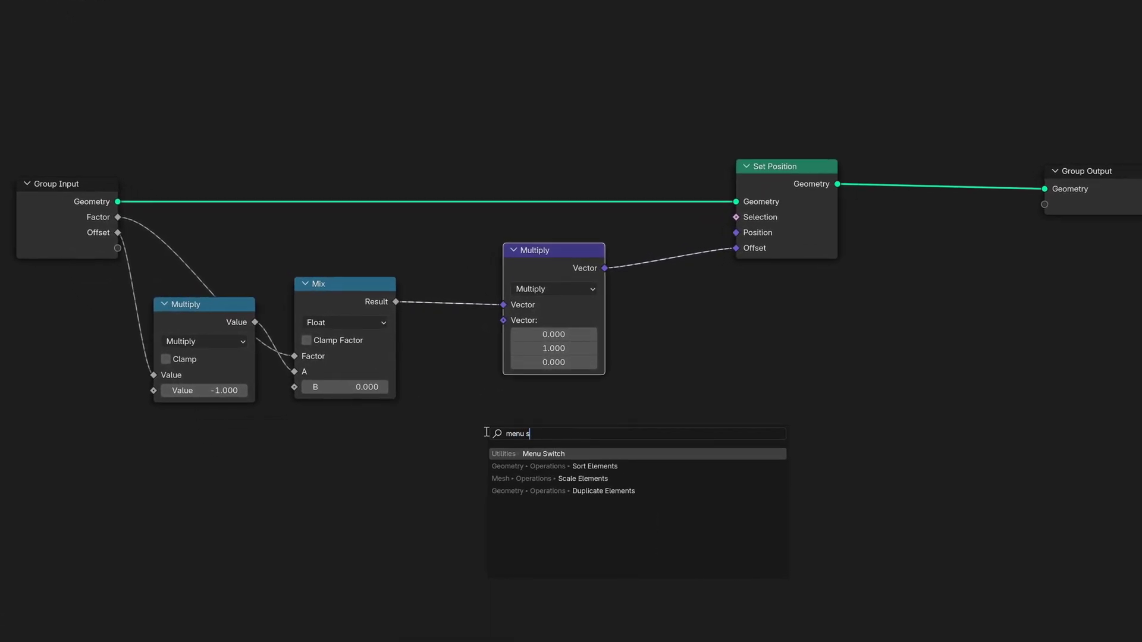
pyautogui.press('Return')
pyautogui.click(548, 465)
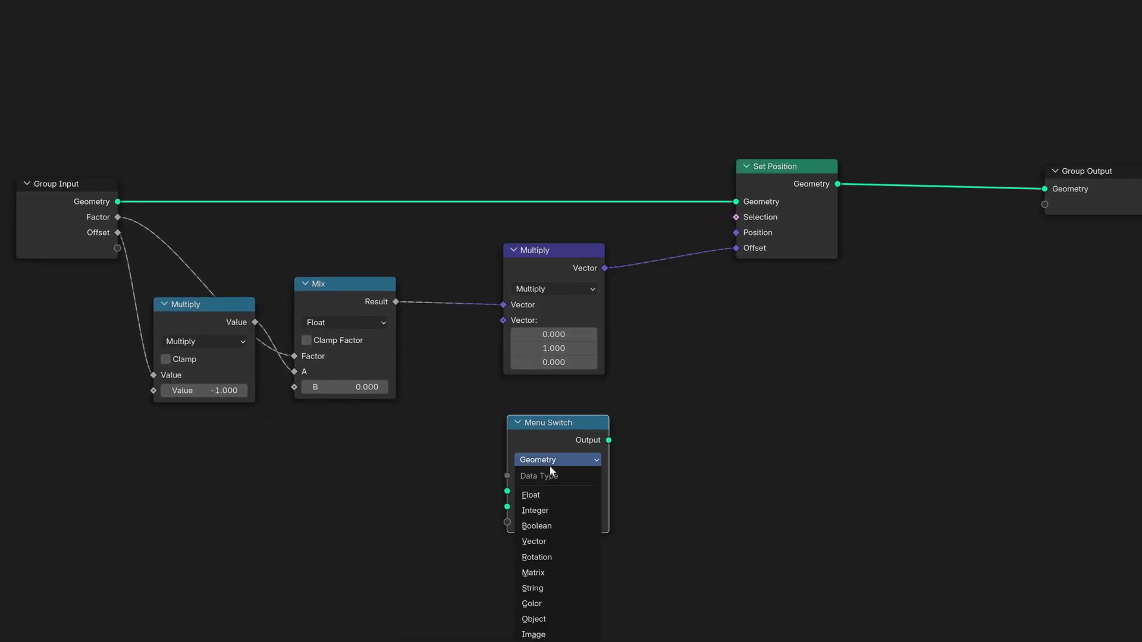
pyautogui.click(560, 486)
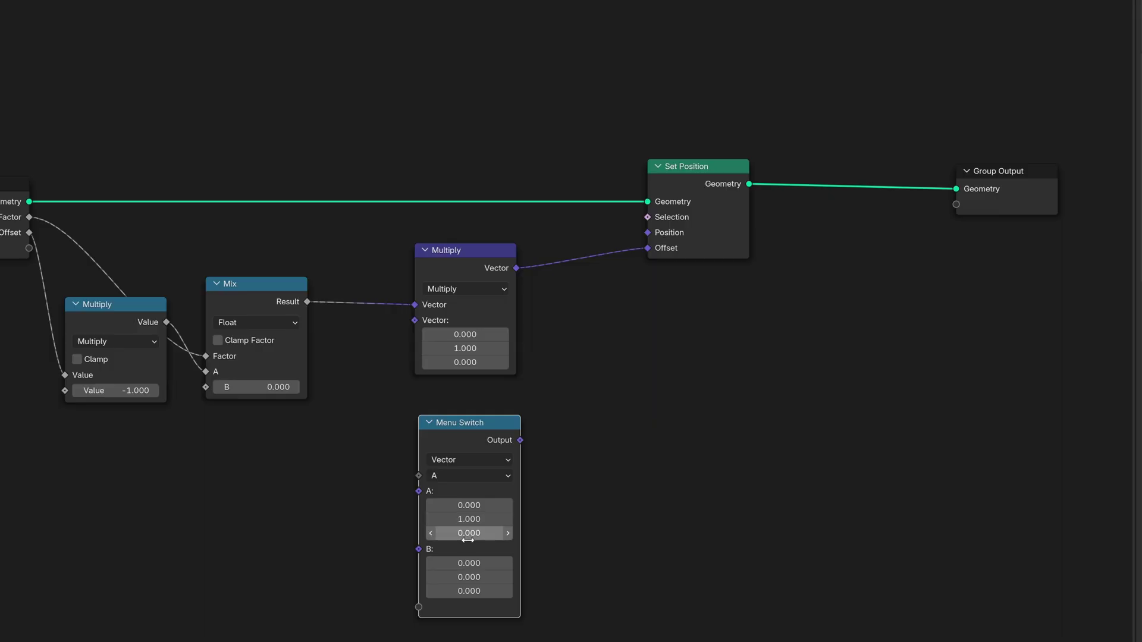
# Step: Set the Menu Switch's B vector to (-1, 0, 0) and rename its menu items Vert and Hor
pyautogui.write('-1')
pyautogui.press('Return')
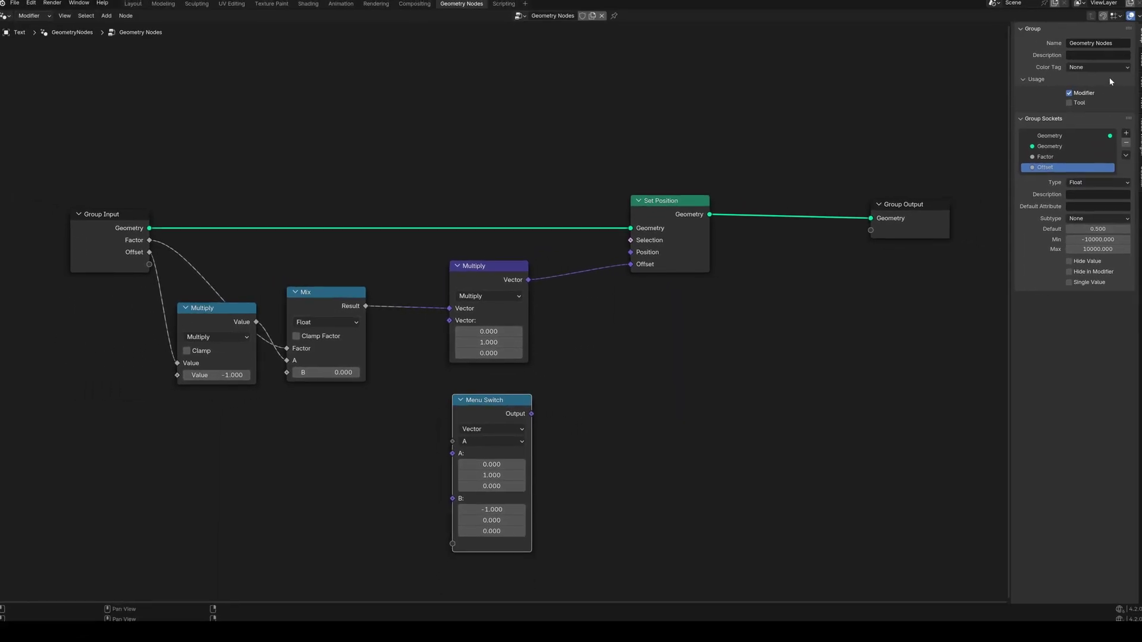
pyautogui.click(1141, 60)
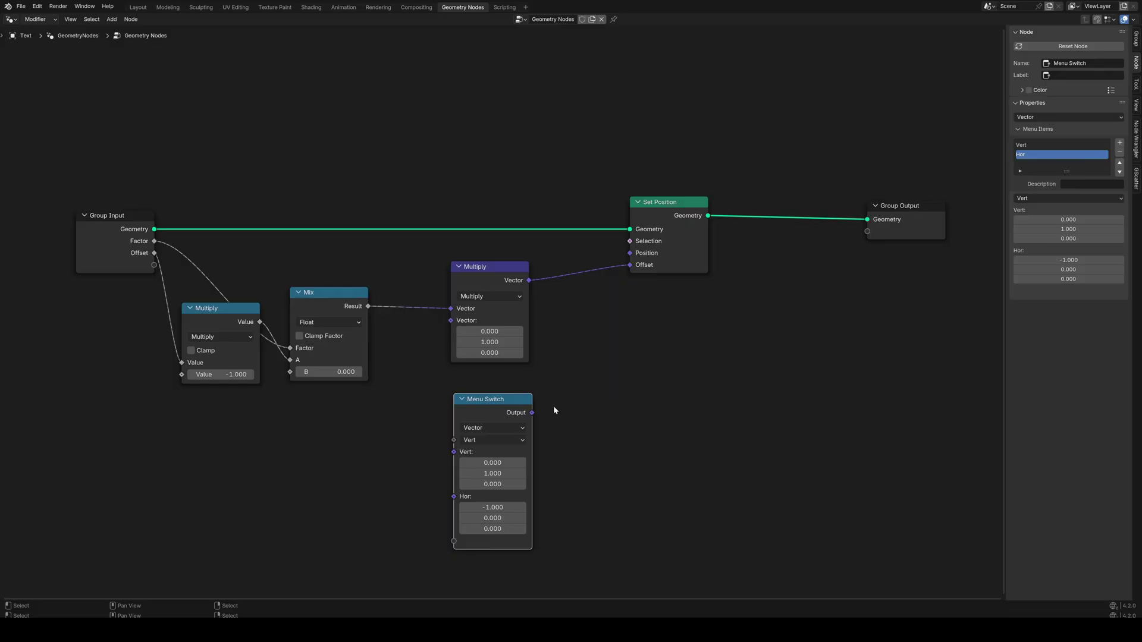
# Step: Link Menu Switch's output to the vector Multiply and expose its menu as Offset Axis through a duplicated Group Input node
pyautogui.click(102, 258)
pyautogui.hotkey('shift', 'd')
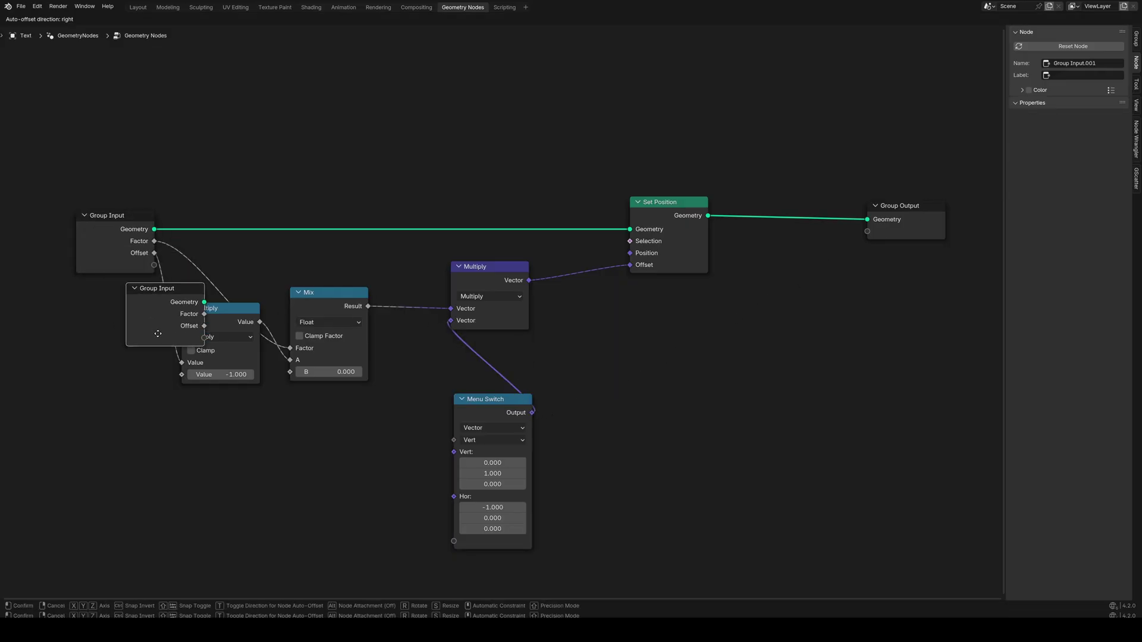
pyautogui.click(319, 463)
pyautogui.moveTo(368, 474); pyautogui.dragTo(438, 447)
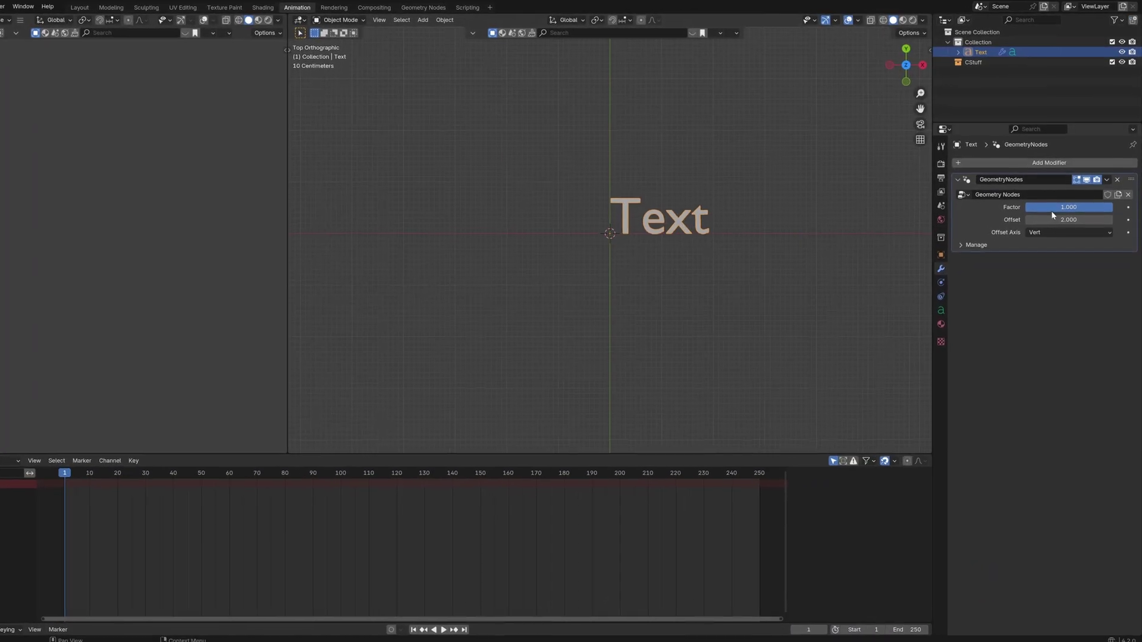
# Step: Vary the modifier's Factor to test vertical movement, leave it at 1, and switch Offset Axis to Hor
pyautogui.moveTo(1095, 243); pyautogui.dragTo(1015, 244)
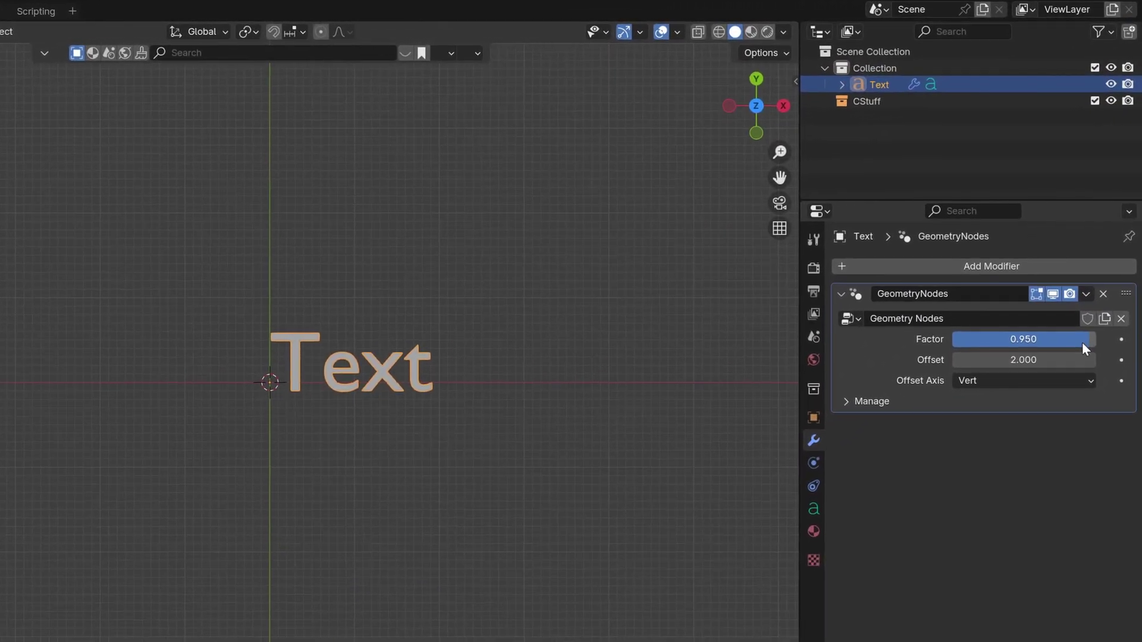
pyautogui.moveTo(972, 340); pyautogui.dragTo(1095, 340)
pyautogui.click(1028, 386)
pyautogui.click(1012, 419)
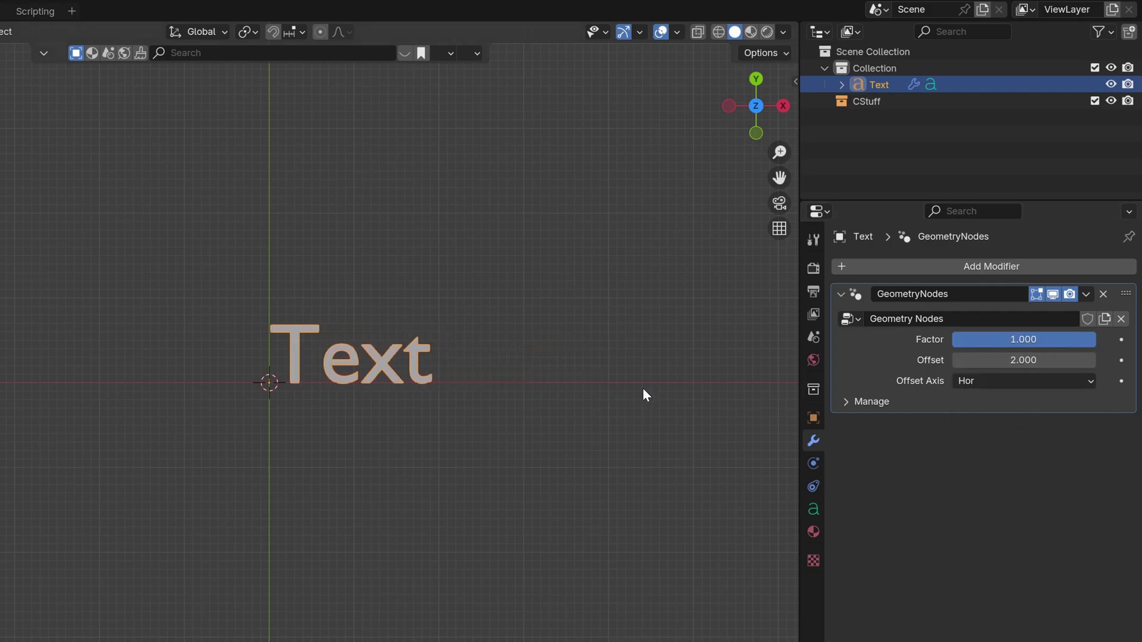
# Step: Set the modifier's Offset to -2 and vary the Factor to test the horizontal movement
pyautogui.keyDown('shift'); pyautogui.moveTo(642, 388); pyautogui.dragTo(542, 416, button='middle'); pyautogui.keyUp('shift')
pyautogui.write('-2')
pyautogui.press('Return')
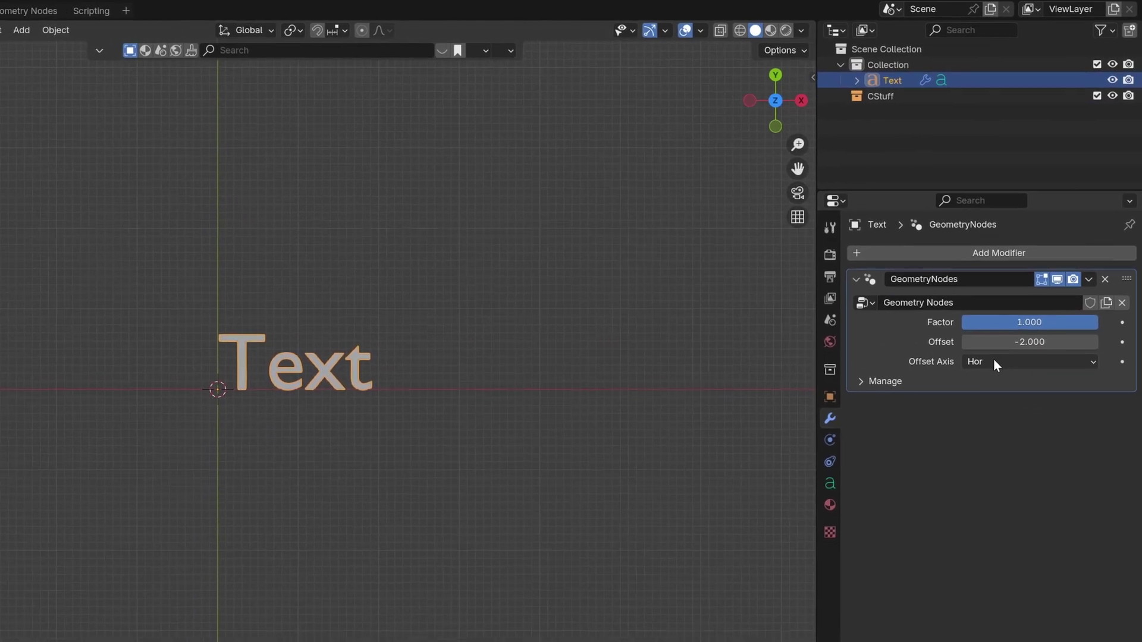
pyautogui.moveTo(1086, 340); pyautogui.dragTo(988, 340)
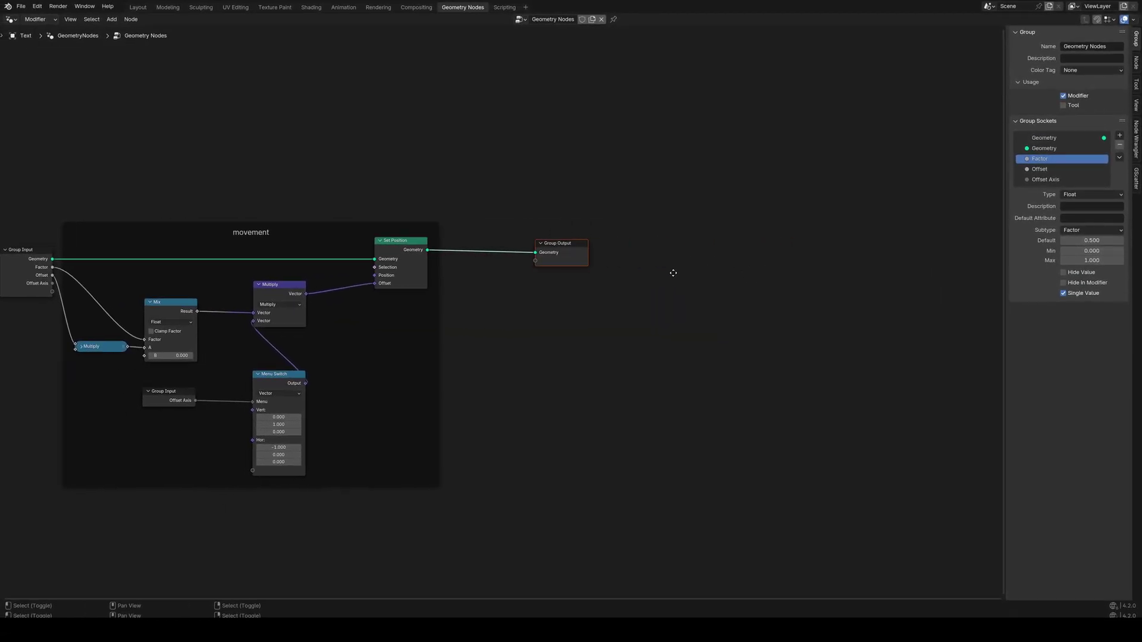
# Step: Move Group Output farther out along X and insert a Set Material node after Set Position
pyautogui.moveTo(672, 273); pyautogui.dragTo(368, 274, button='middle')
pyautogui.press('g')
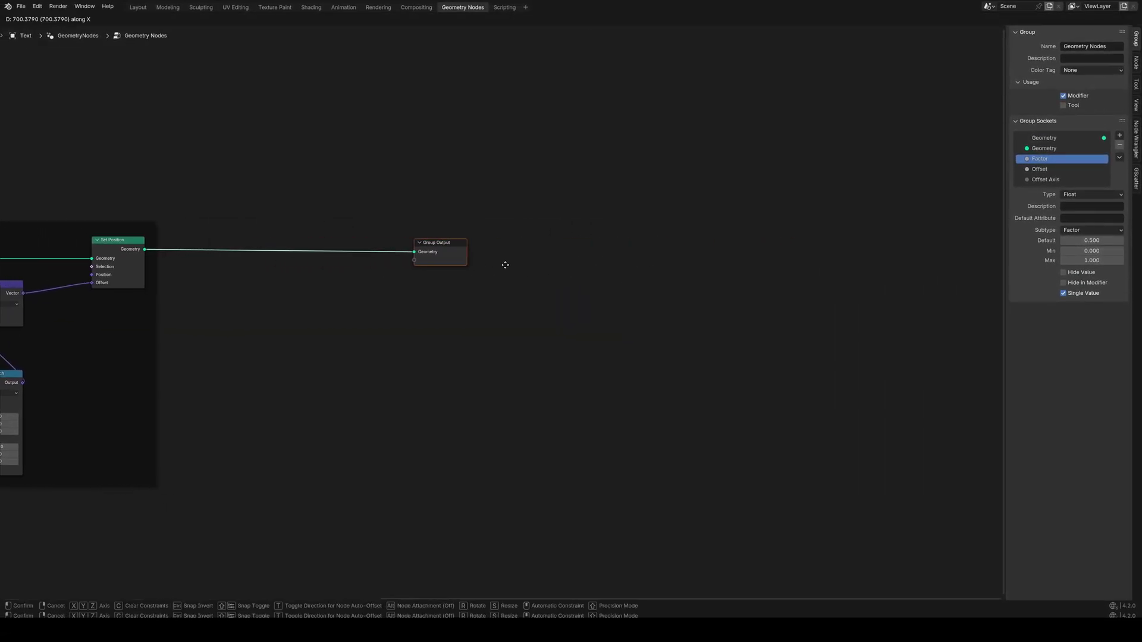
pyautogui.click(759, 265)
pyautogui.hotkey('shift', 'a')
pyautogui.write('set mat')
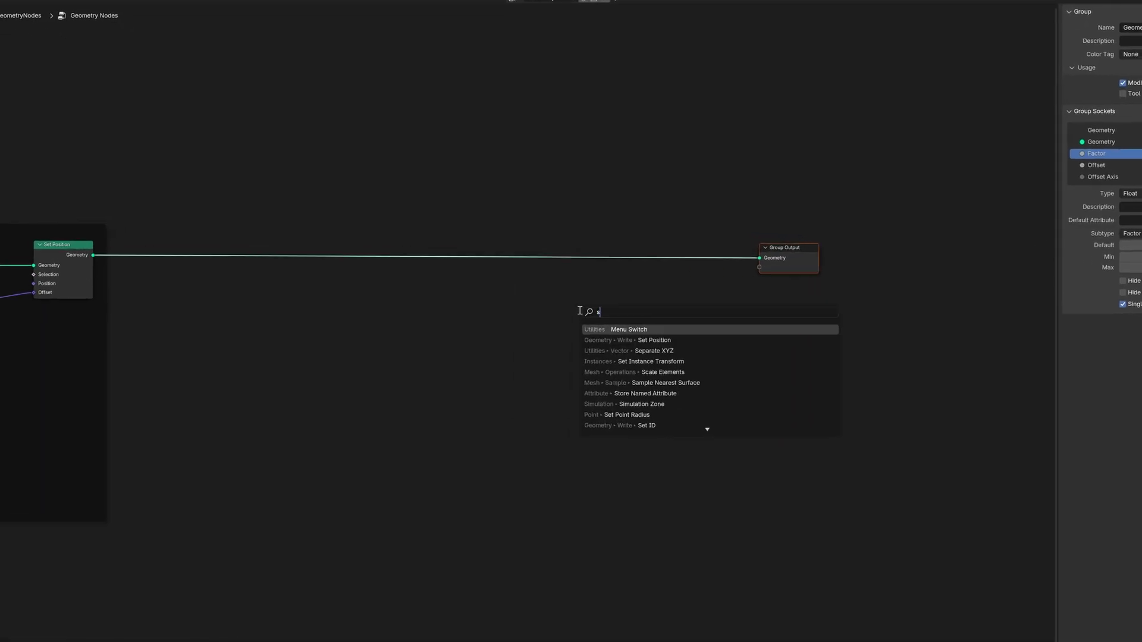
pyautogui.press('Return')
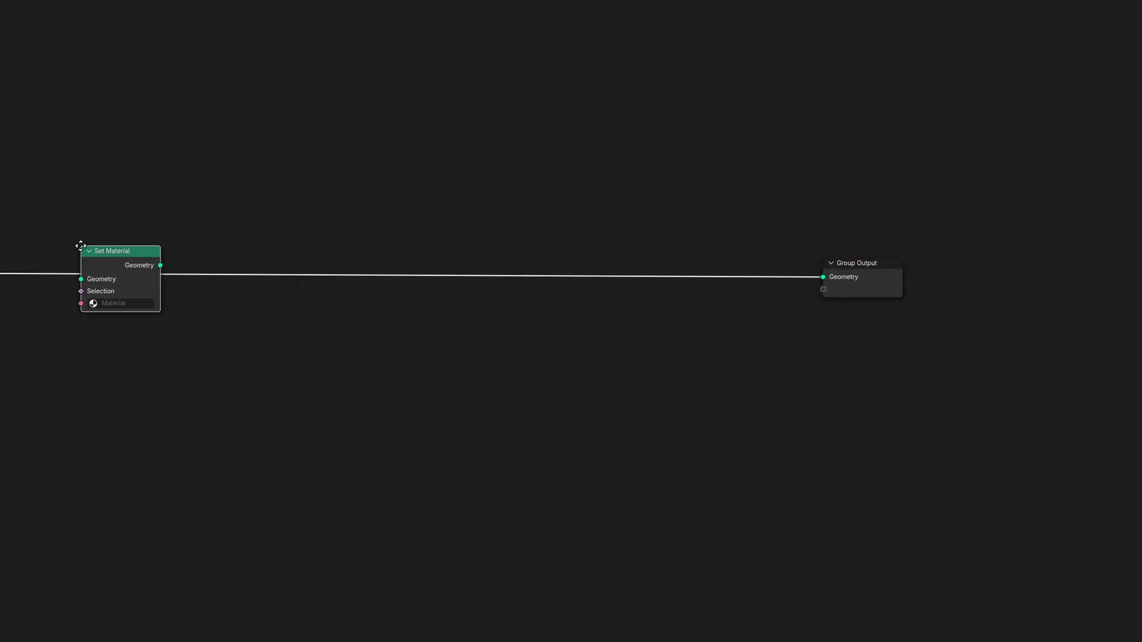
# Step: Insert a Store Named Attribute node after Set Material and place a duplicate of it next in the geometry chain
pyautogui.hotkey('shift', 'a')
pyautogui.write('st')
pyautogui.press('Return')
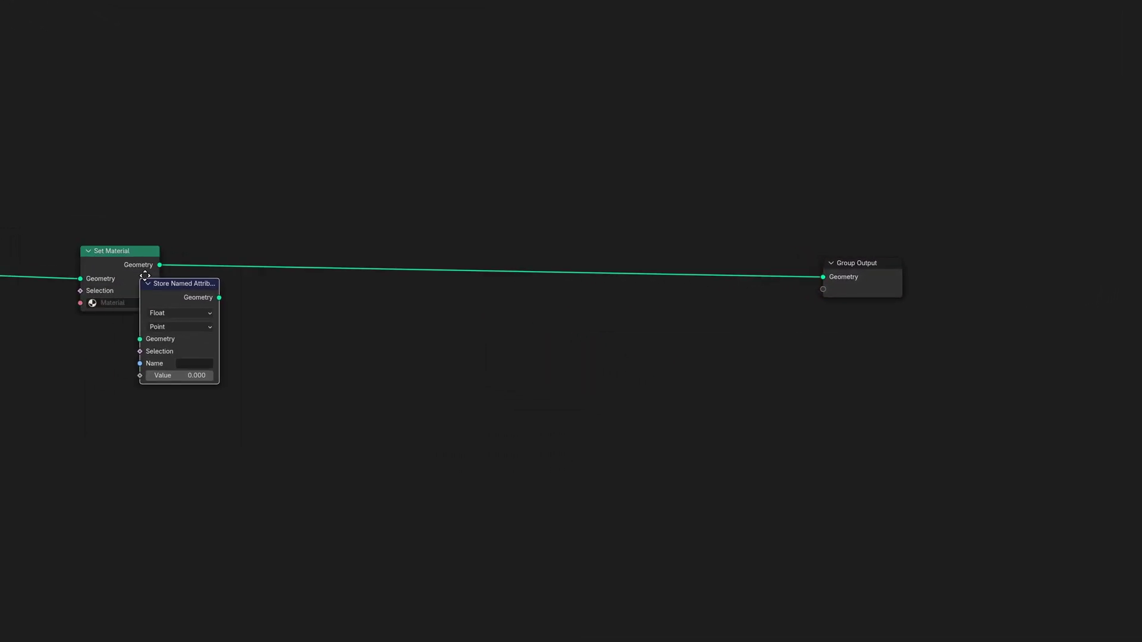
pyautogui.click(250, 250)
pyautogui.hotkey('shift', 'd')
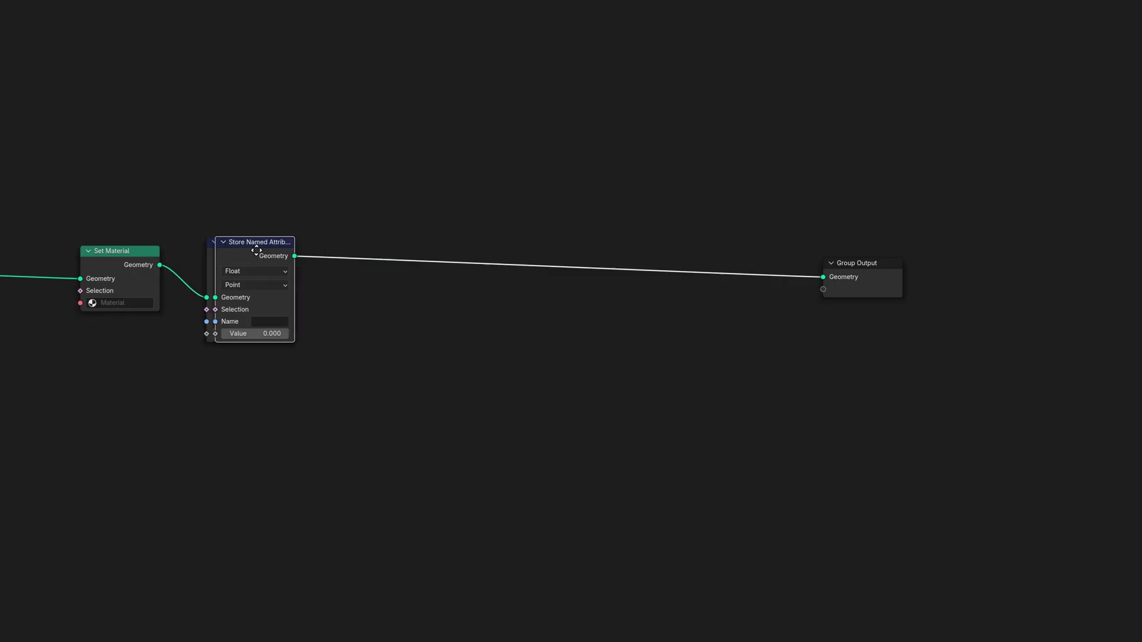
pyautogui.moveTo(337, 260); pyautogui.dragTo(495, 290, button='middle')
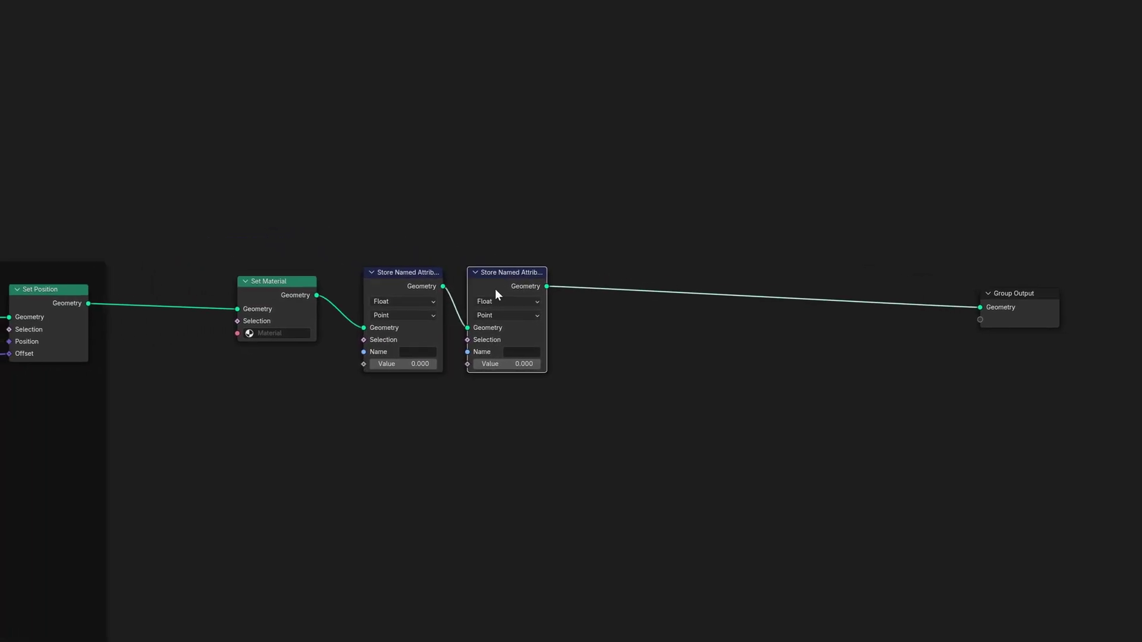
# Step: Name the two stored attributes controller and colored, and set the colored attribute's data type to Color
pyautogui.scroll(5, 470, 361)
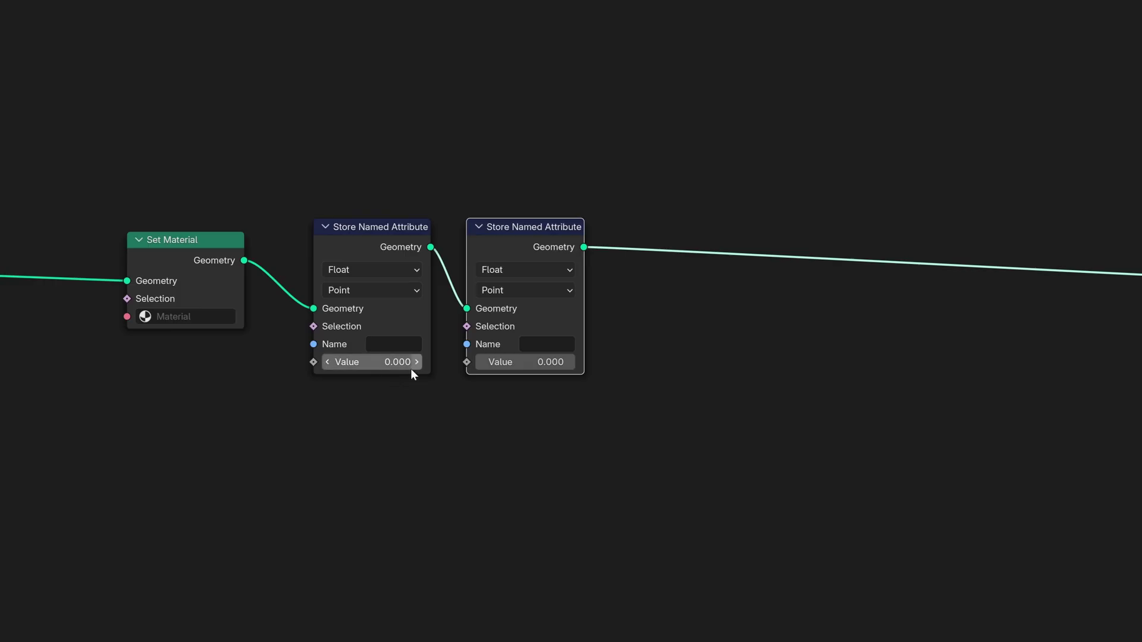
pyautogui.click(407, 345)
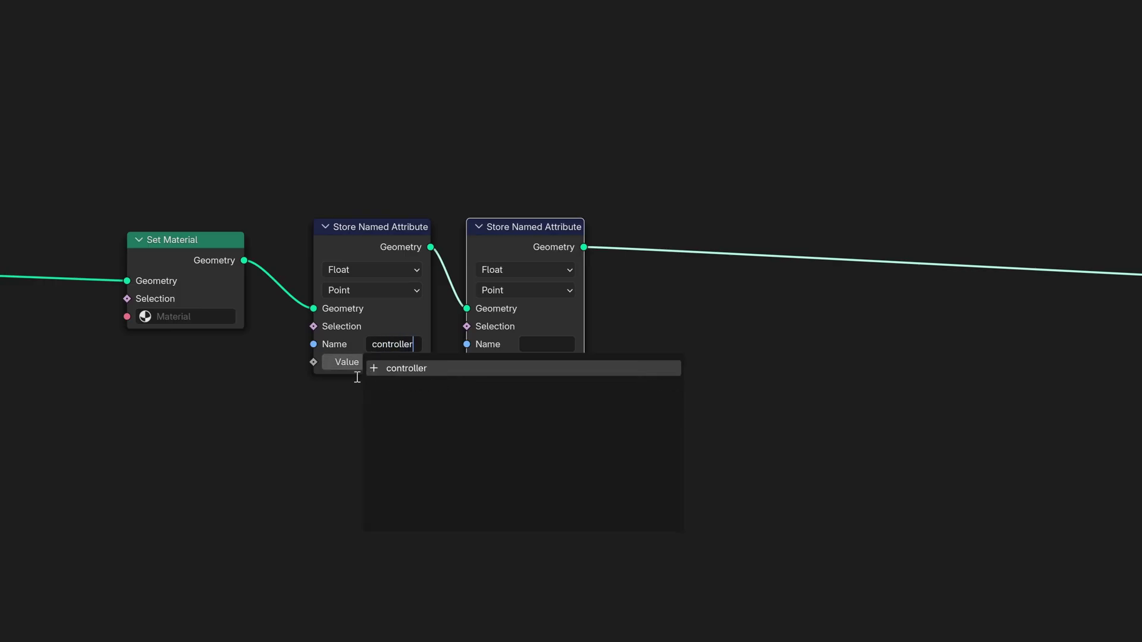
pyautogui.press('Return')
pyautogui.click(549, 343)
pyautogui.write('colored')
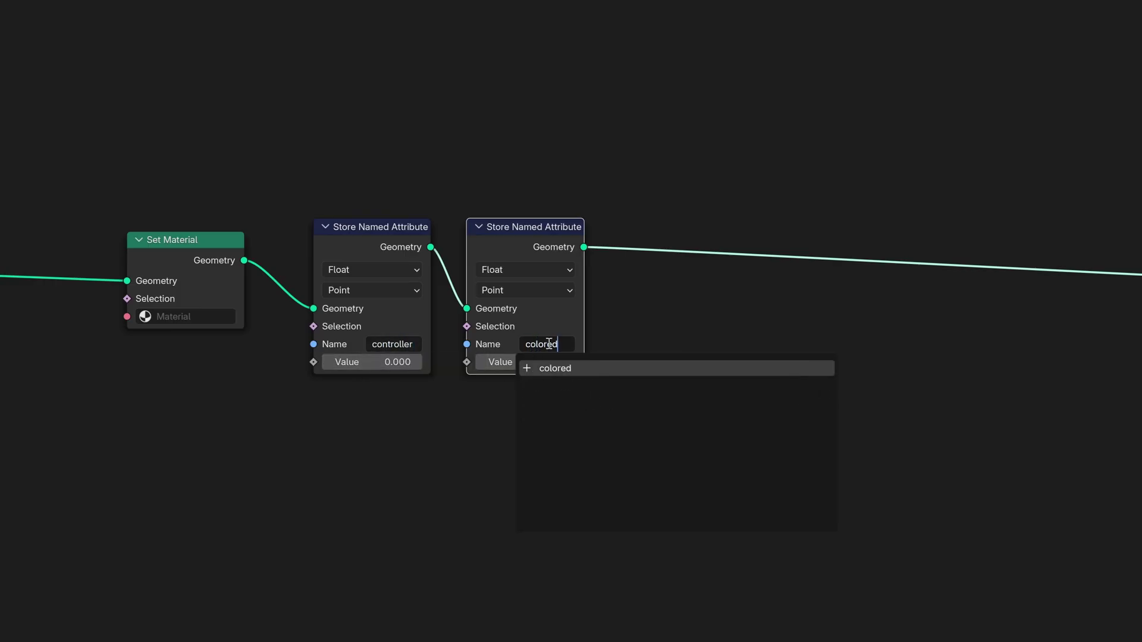
pyautogui.press('Return')
pyautogui.click(509, 271)
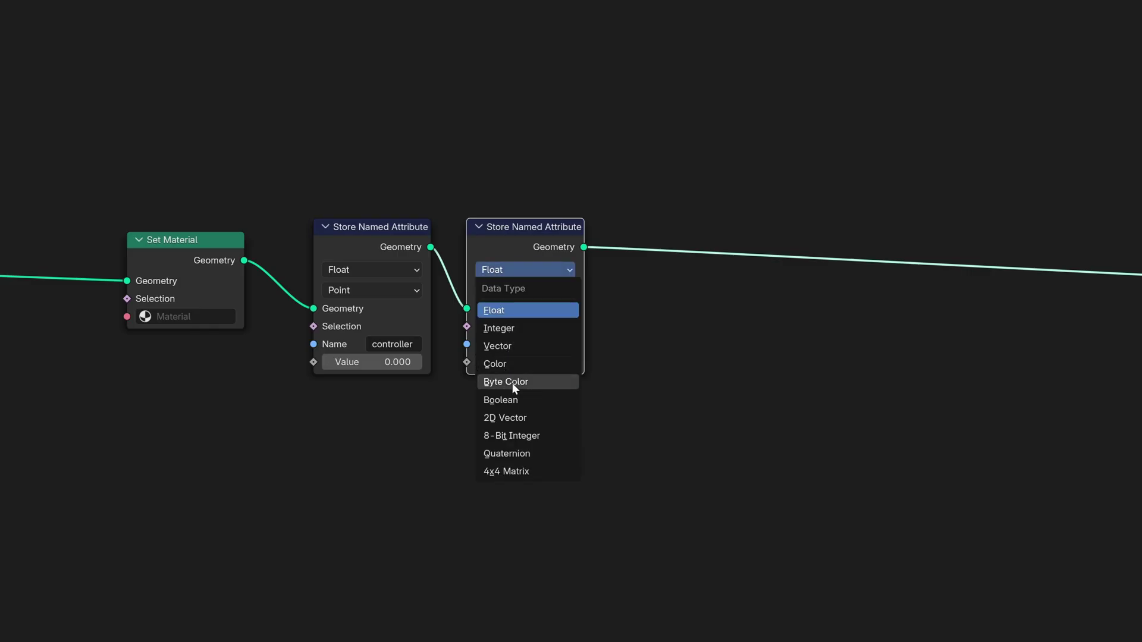
pyautogui.click(516, 364)
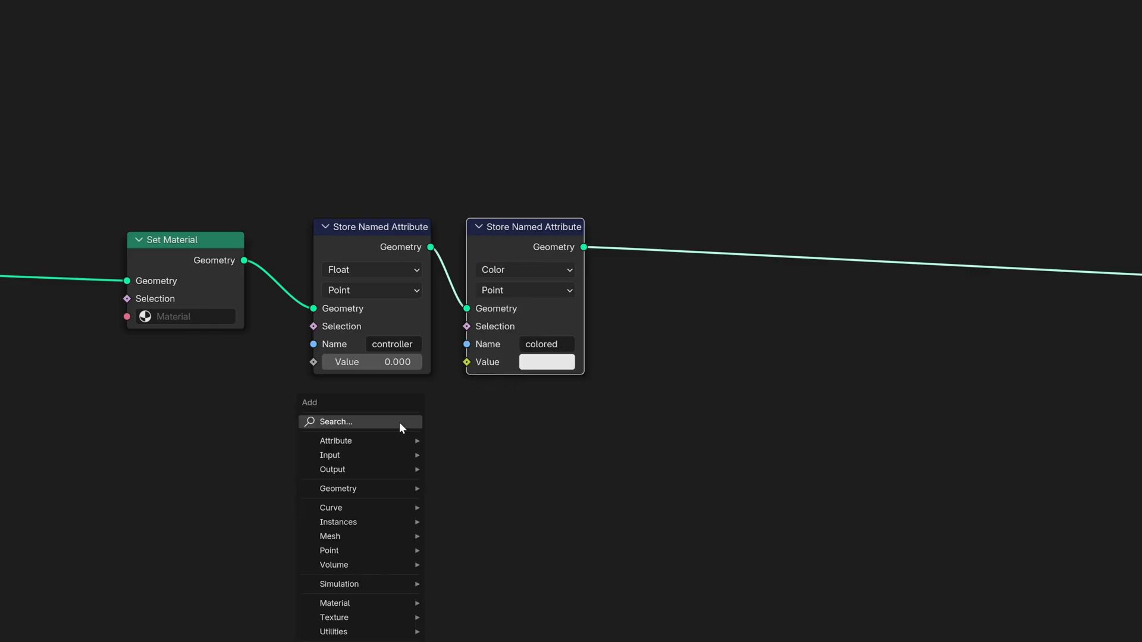
# Step: Add a Group Input node, feeding Factor into the controller attribute's Value and a new socket into the colored attribute's Value
pyautogui.hotkey('shift', 'a')
pyautogui.write('inp')
pyautogui.press('Return')
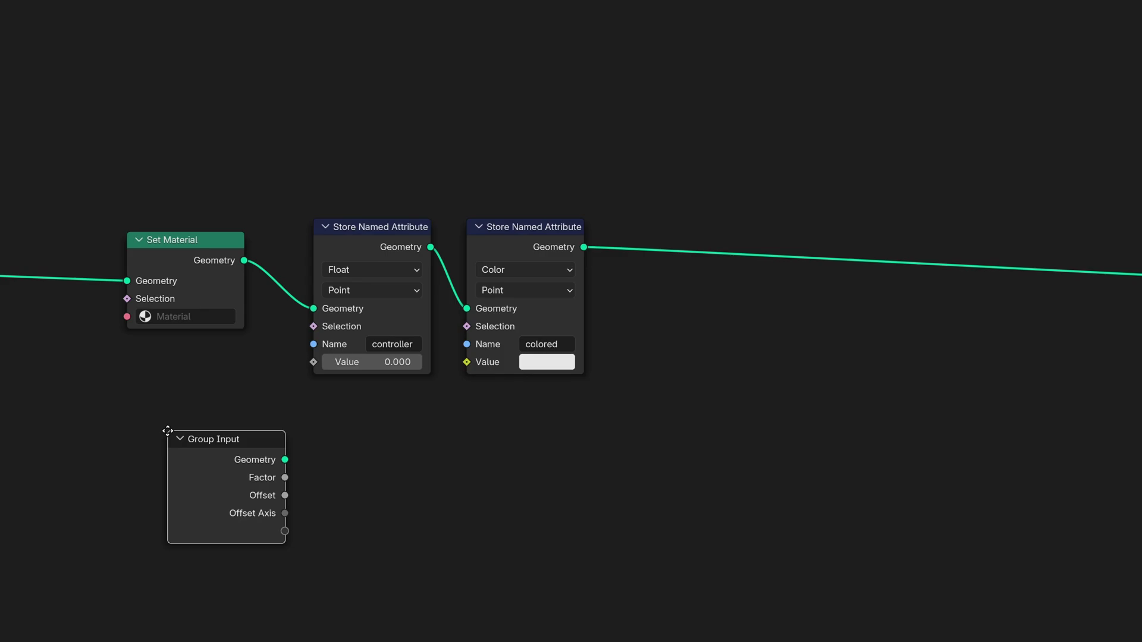
pyautogui.click(130, 359)
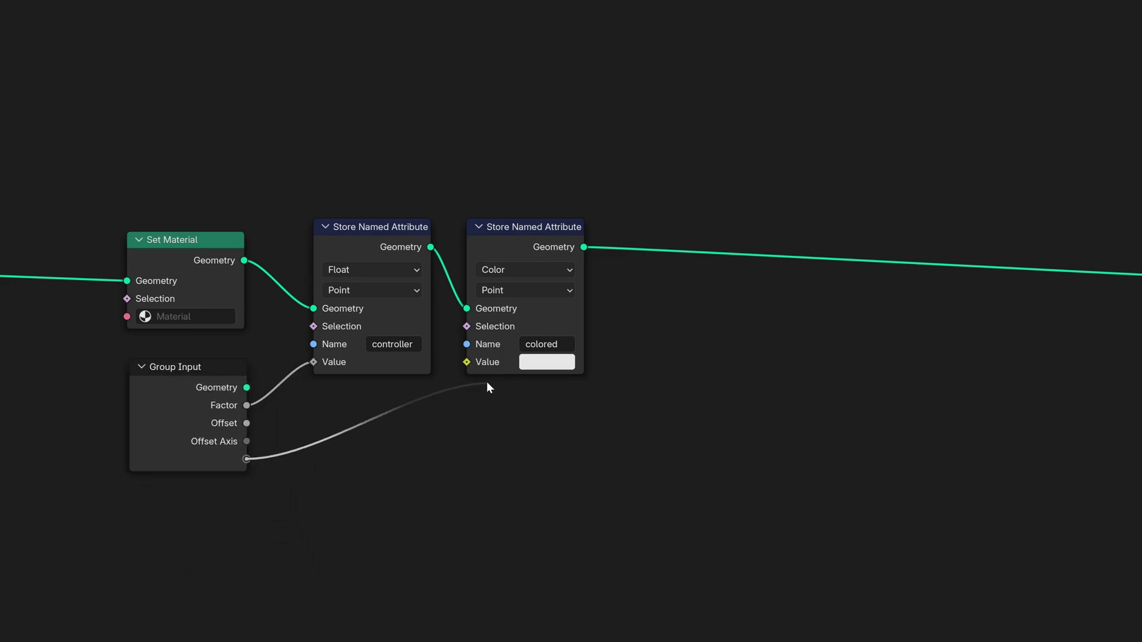
pyautogui.moveTo(486, 388); pyautogui.dragTo(467, 361)
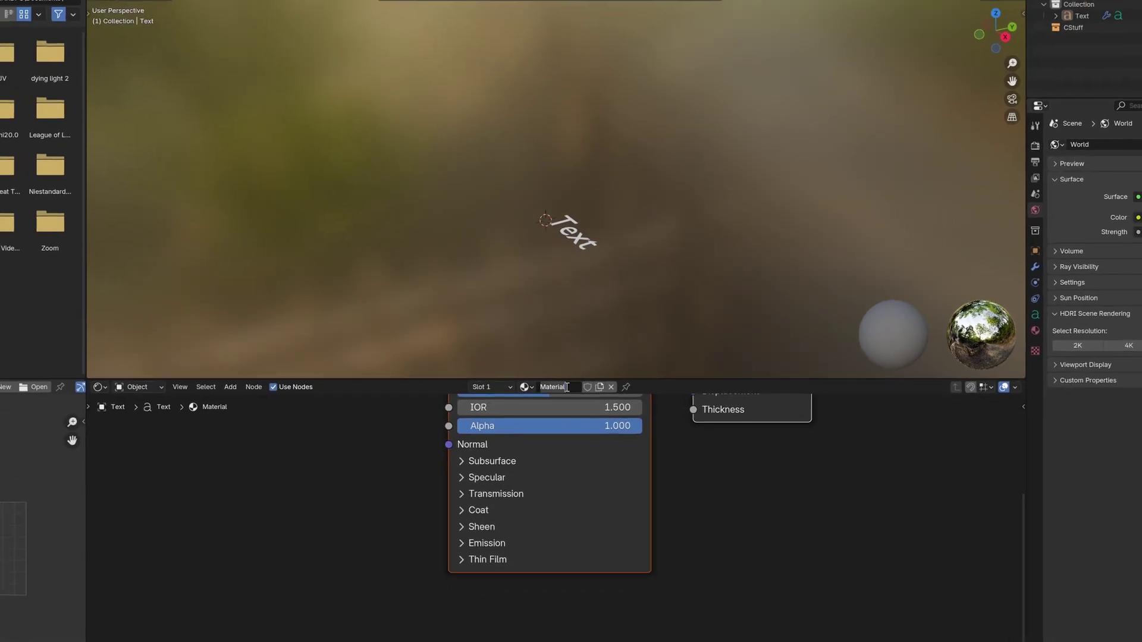
# Step: Name the text's material text_mat, assign it in the Set Material node, and return to the shading workspace
pyautogui.write('text_mat')
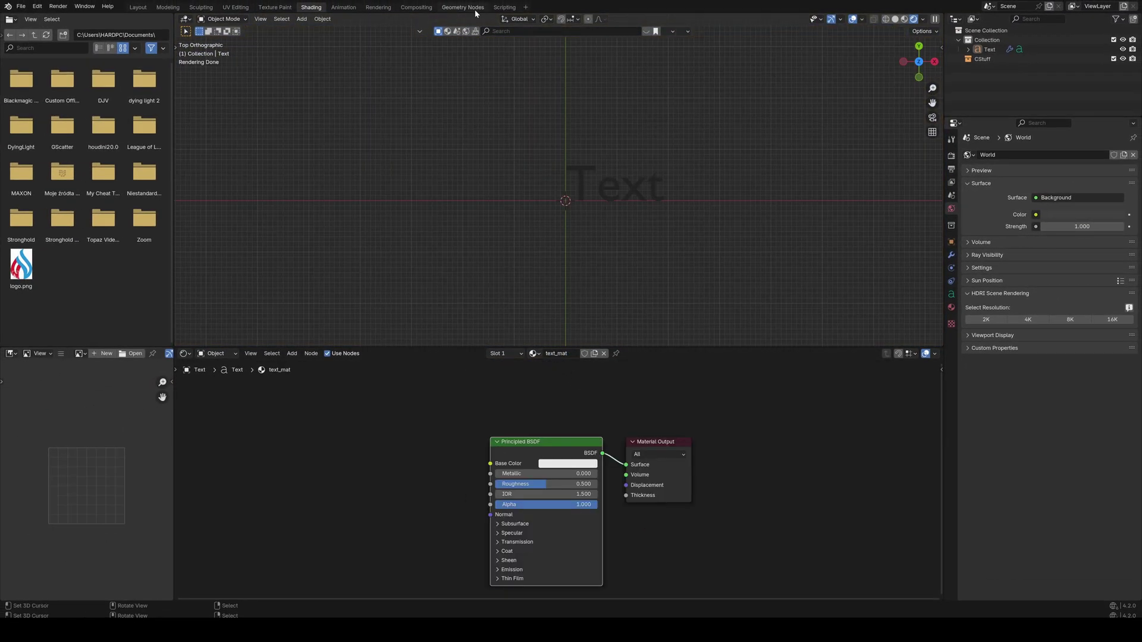
pyautogui.click(476, 9)
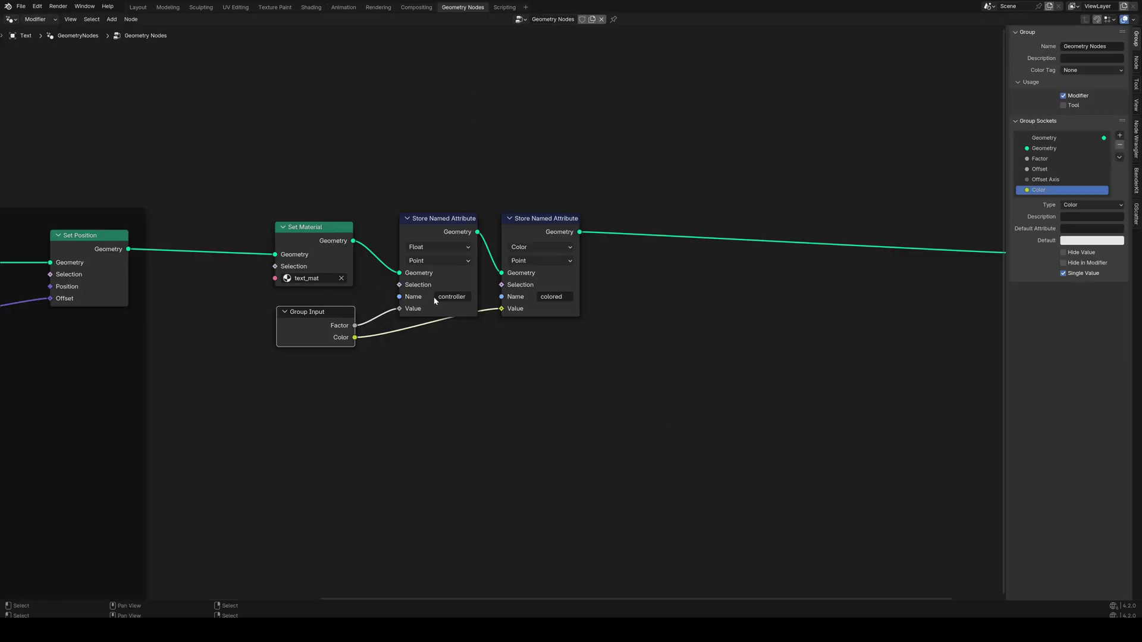
pyautogui.click(311, 7)
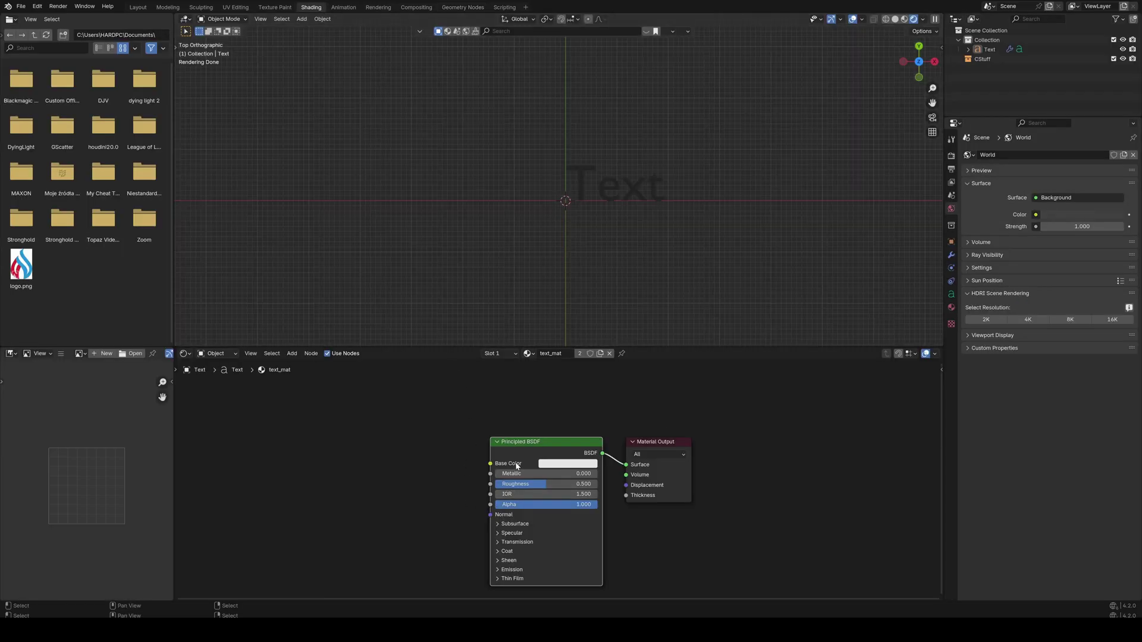
# Step: Replace the Principled BSDF with a Mix Shader connected to the Material Output's Surface
pyautogui.press('x')
pyautogui.hotkey('shift', 'a')
pyautogui.click(493, 512)
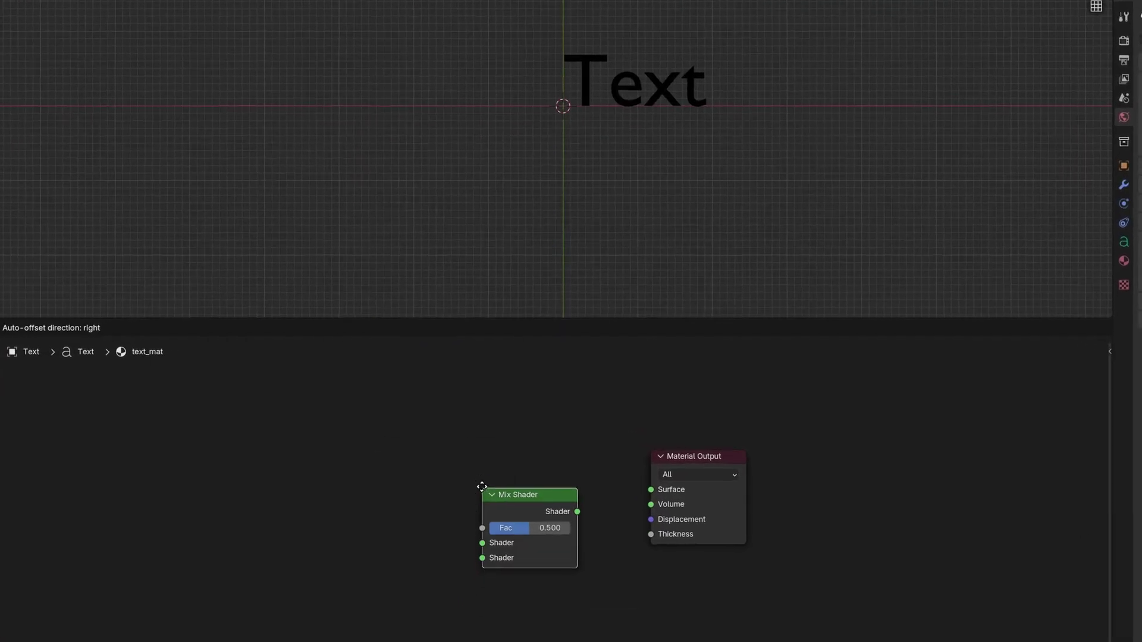
pyautogui.click(470, 466)
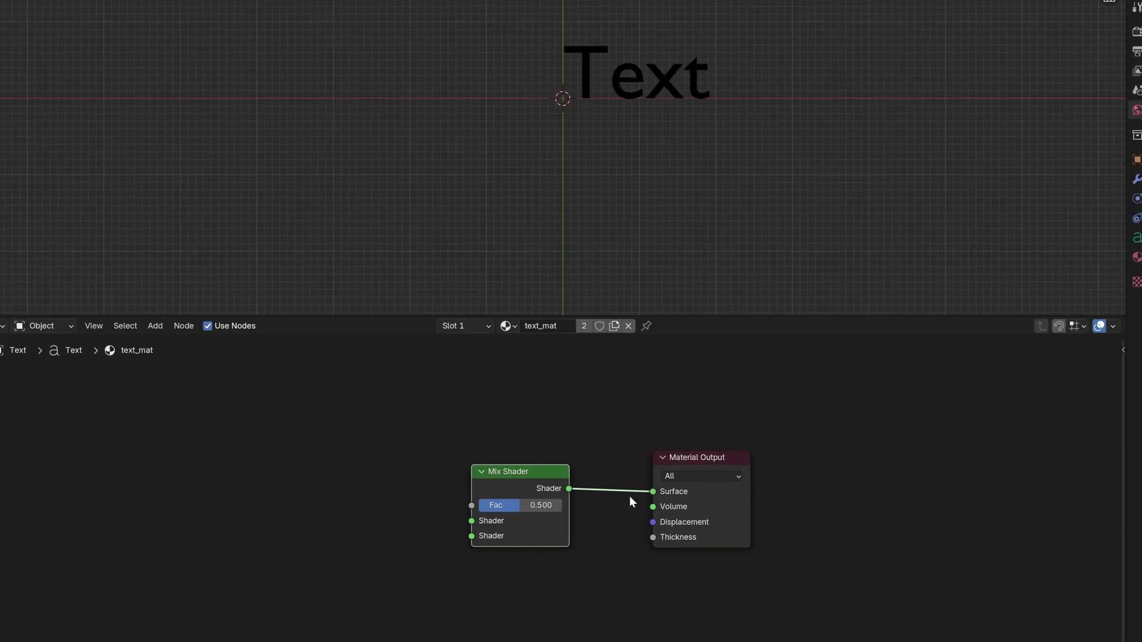
# Step: Add a Transparent BSDF, connect it to the Mix Shader's first Shader input, and place it beside that node
pyautogui.hotkey('shift', 'a')
pyautogui.write('trans')
pyautogui.press('Down')
pyautogui.press('Return')
pyautogui.click(390, 573)
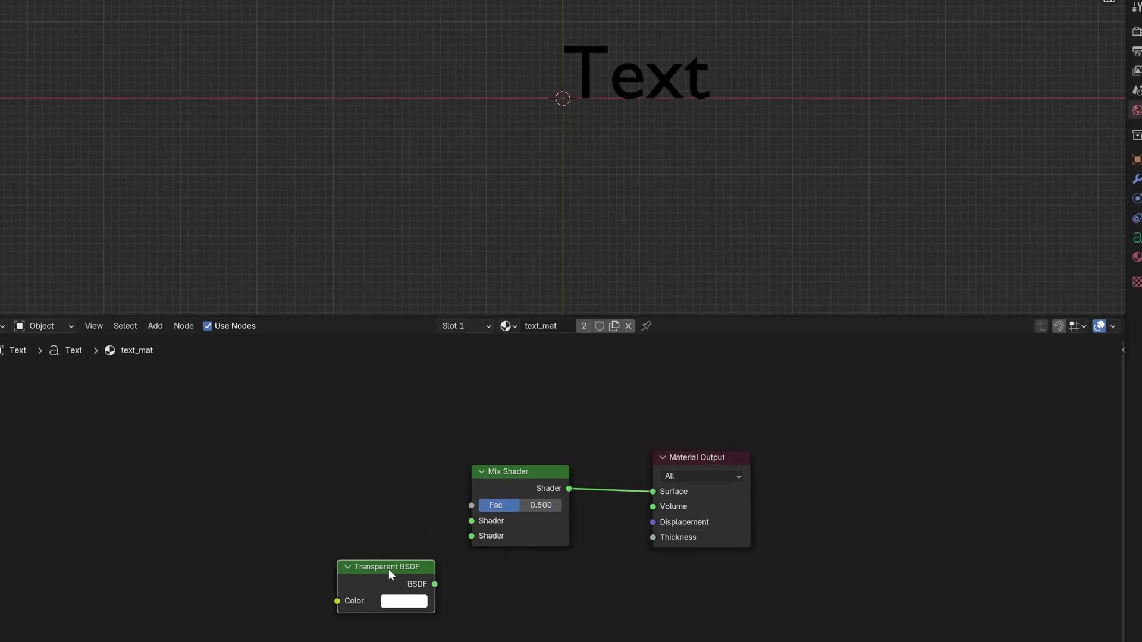
pyautogui.moveTo(474, 545); pyautogui.dragTo(465, 527)
pyautogui.moveTo(395, 563); pyautogui.dragTo(382, 506)
pyautogui.moveTo(382, 507); pyautogui.dragTo(378, 497)
# Step: Add an Emission shader for the second Shader input and an Attribute node named controller that drives the Mix Shader's Fac
pyautogui.hotkey('shift', 'a')
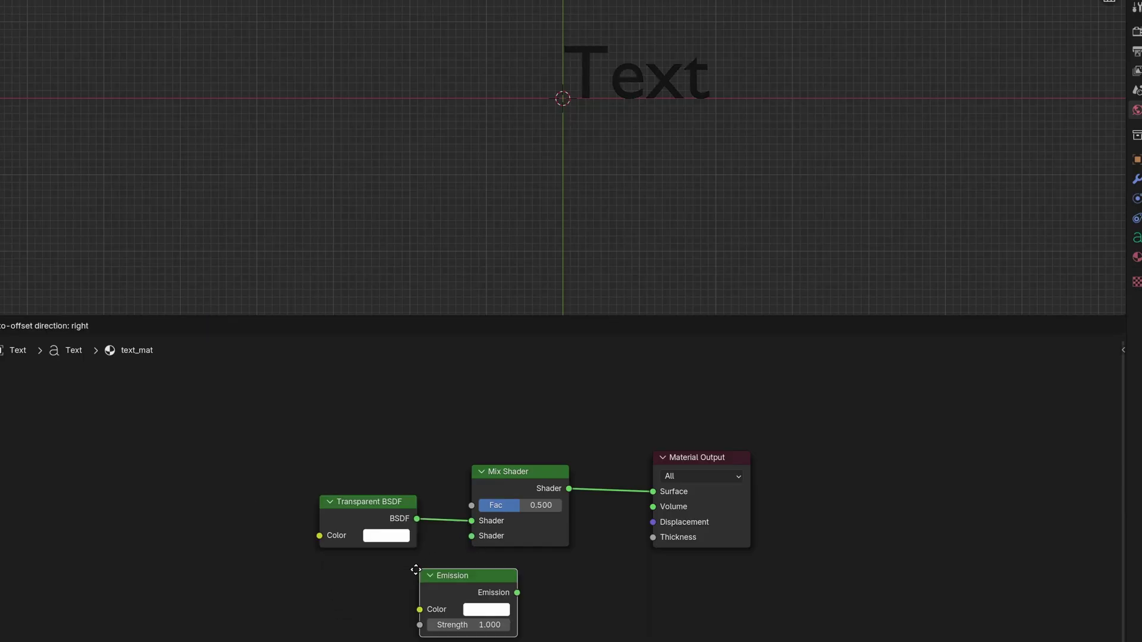
pyautogui.click(318, 555)
pyautogui.moveTo(416, 579); pyautogui.dragTo(562, 505)
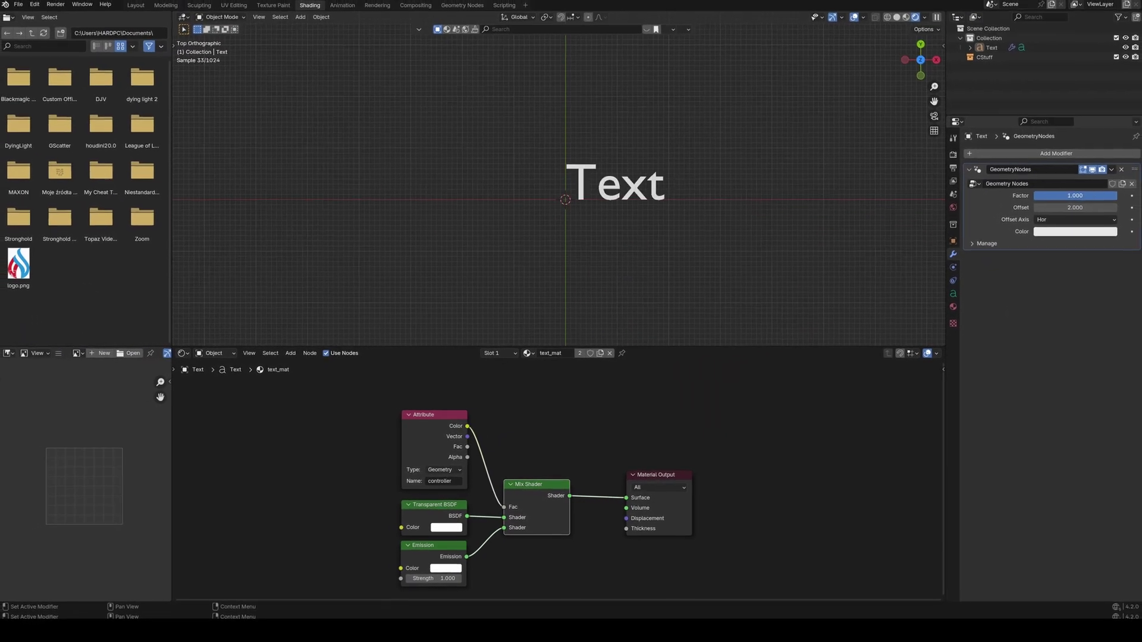
# Step: Duplicate the Attribute node, name the copy colored, and connect its Color to the Emission's Color
pyautogui.hotkey('shift', 'd')
pyautogui.click(370, 552)
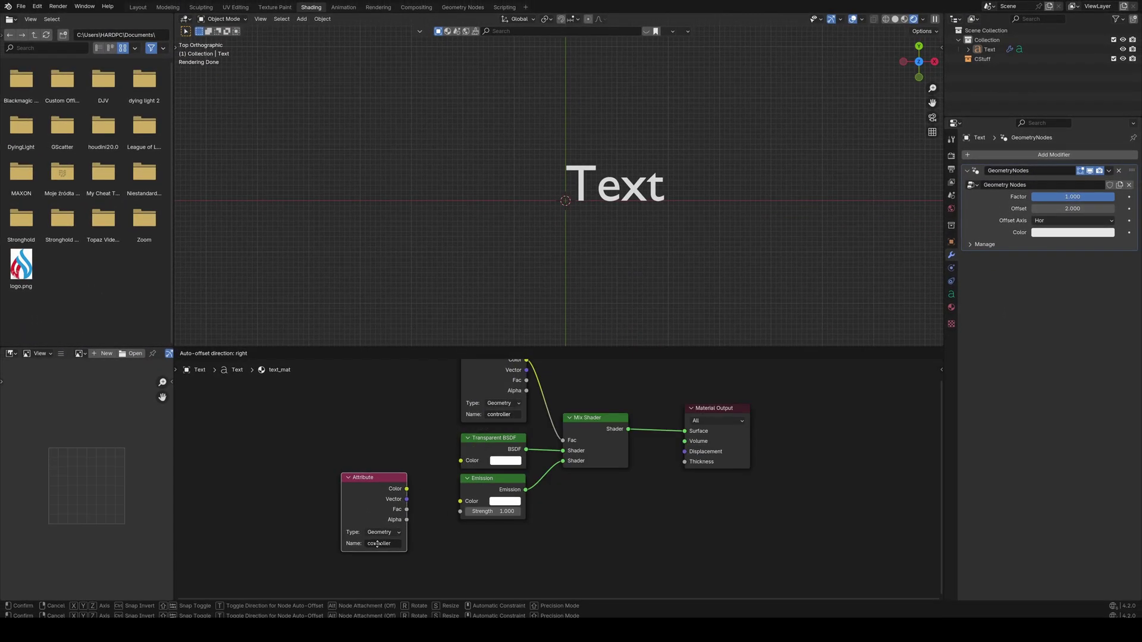
pyautogui.moveTo(407, 491); pyautogui.dragTo(461, 501)
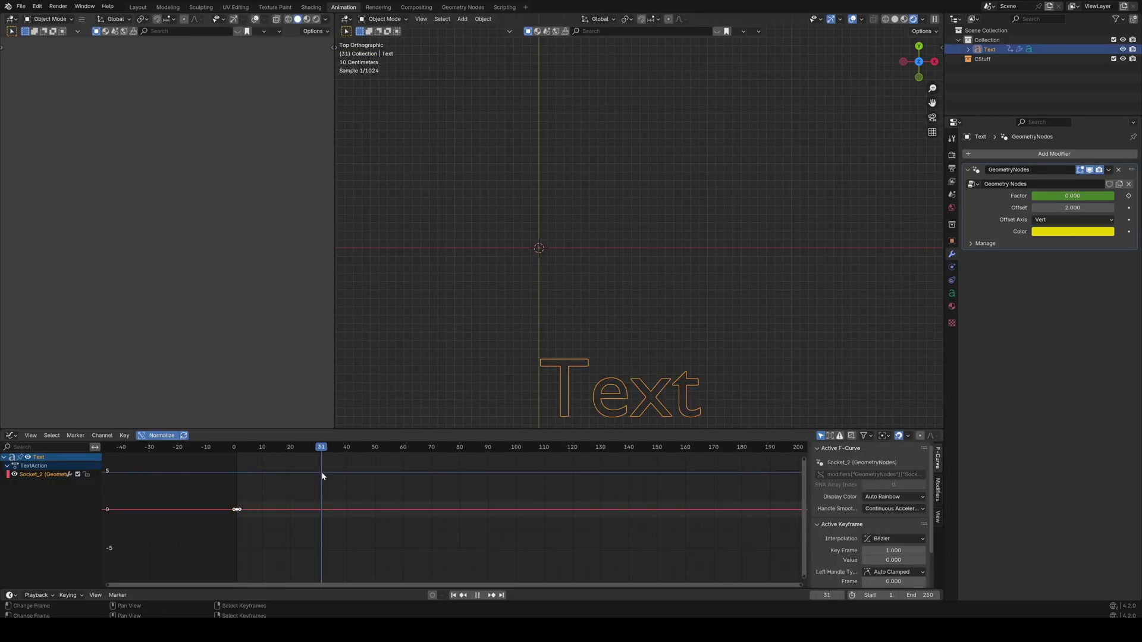
# Step: Keyframe the modifier's Factor at 1 on frame 30 and set the keyframe interpolation to Back
pyautogui.moveTo(1099, 199); pyautogui.dragTo(1131, 198)
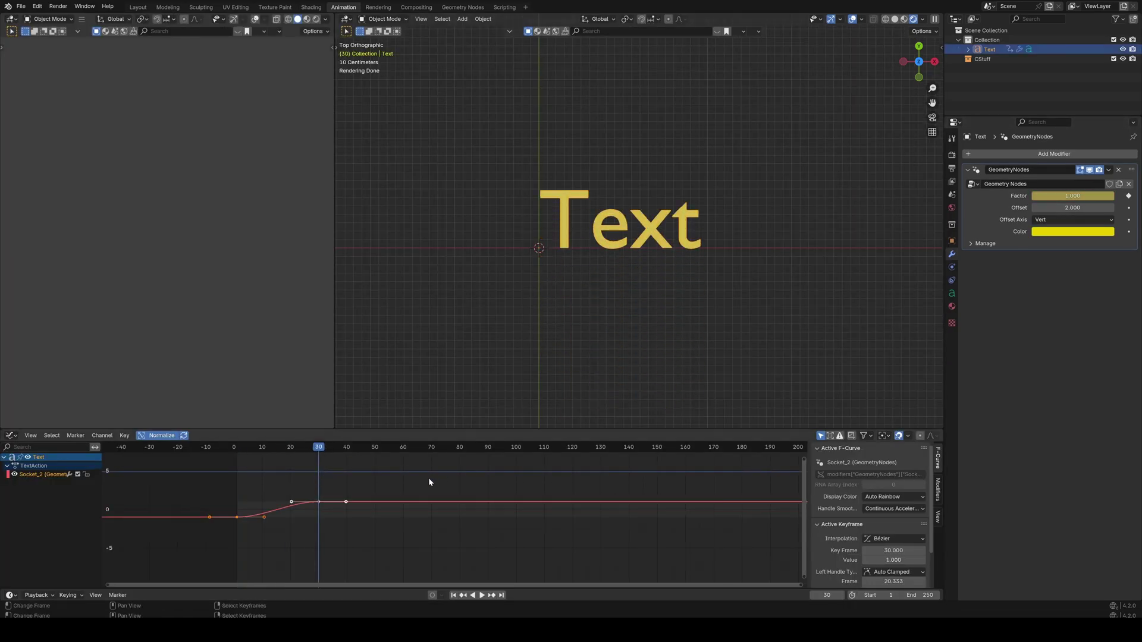
pyautogui.press('t')
pyautogui.click(381, 501)
pyautogui.press('space')
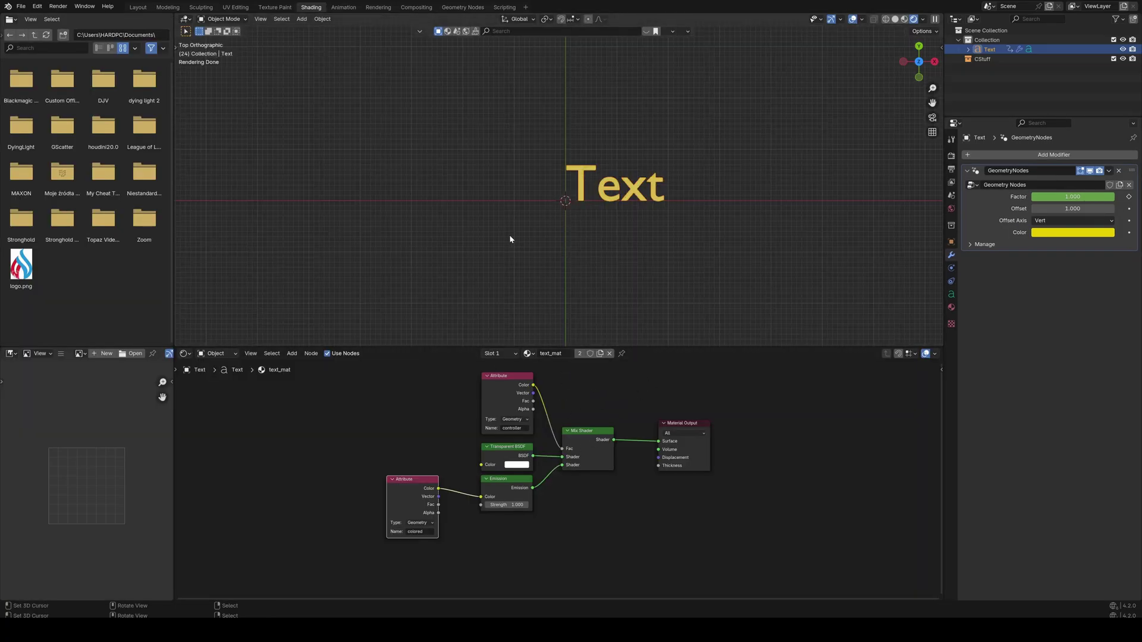
# Step: Insert a Float Curve node between the controller Attribute and the Mix Shader's Fac, spacing the nodes apart
pyautogui.hotkey('shift', 'a')
pyautogui.write('float curve')
pyautogui.press('Return')
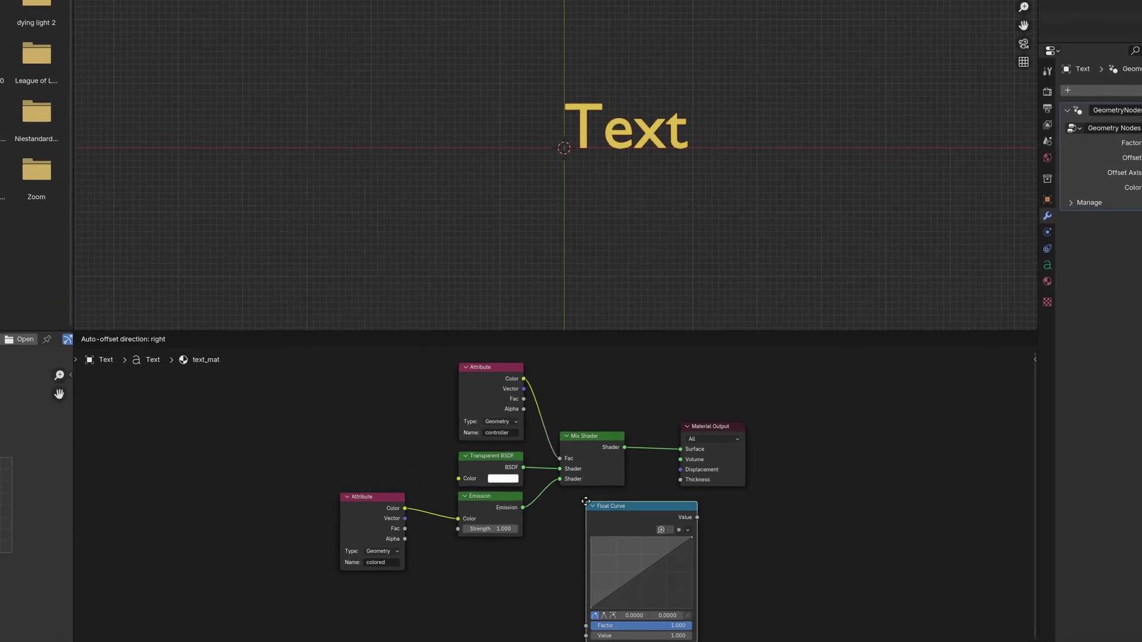
pyautogui.click(586, 501)
pyautogui.moveTo(614, 506); pyautogui.dragTo(364, 428)
pyautogui.click(472, 501)
pyautogui.press('g')
pyautogui.press('x')
pyautogui.click(262, 498)
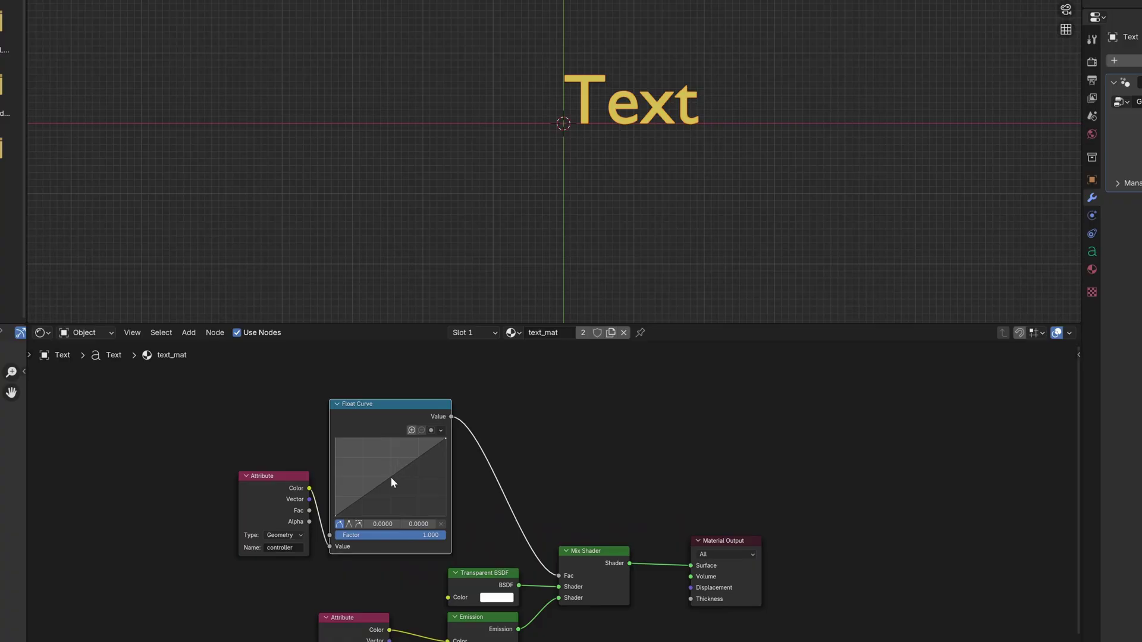
# Step: Bend the middle of the Float Curve downward and vary the modifier's Factor to test the fade
pyautogui.moveTo(391, 482); pyautogui.dragTo(404, 499)
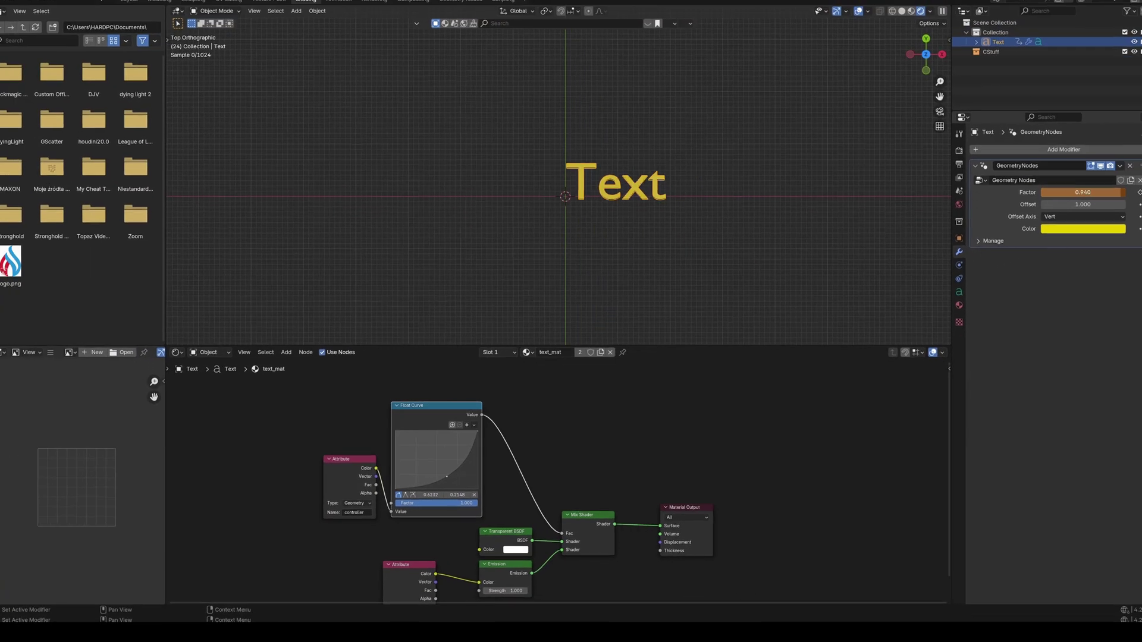
pyautogui.moveTo(1121, 193); pyautogui.dragTo(1089, 193)
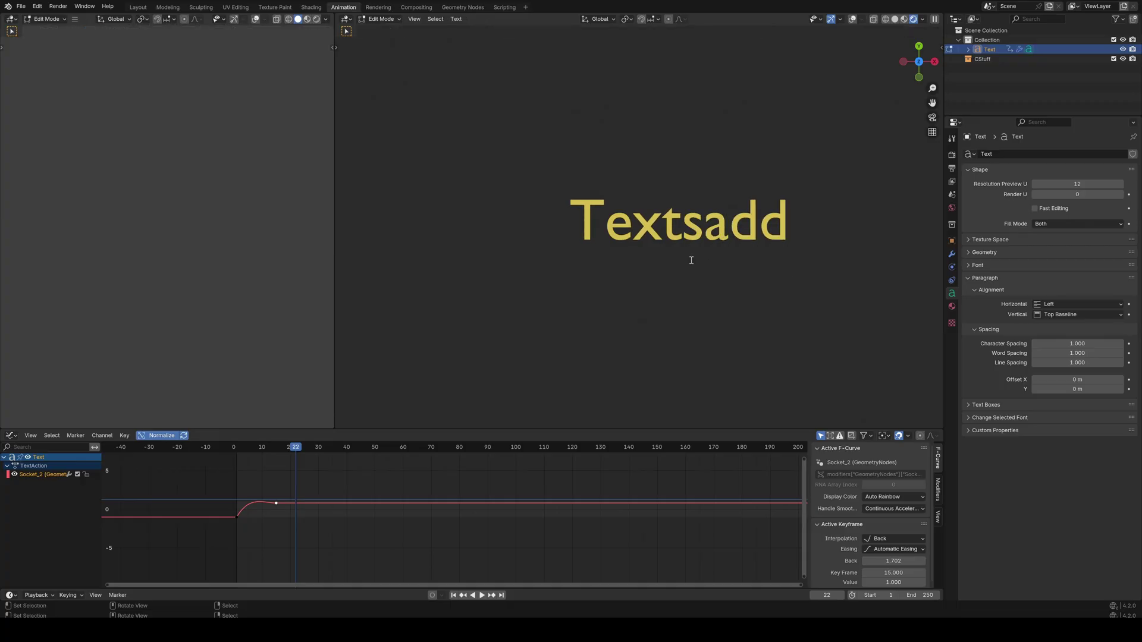
# Step: Finish editing the text, align it Center horizontally and Middle vertically, and open the Regular font choices
pyautogui.press('Tab')
pyautogui.click(1045, 305)
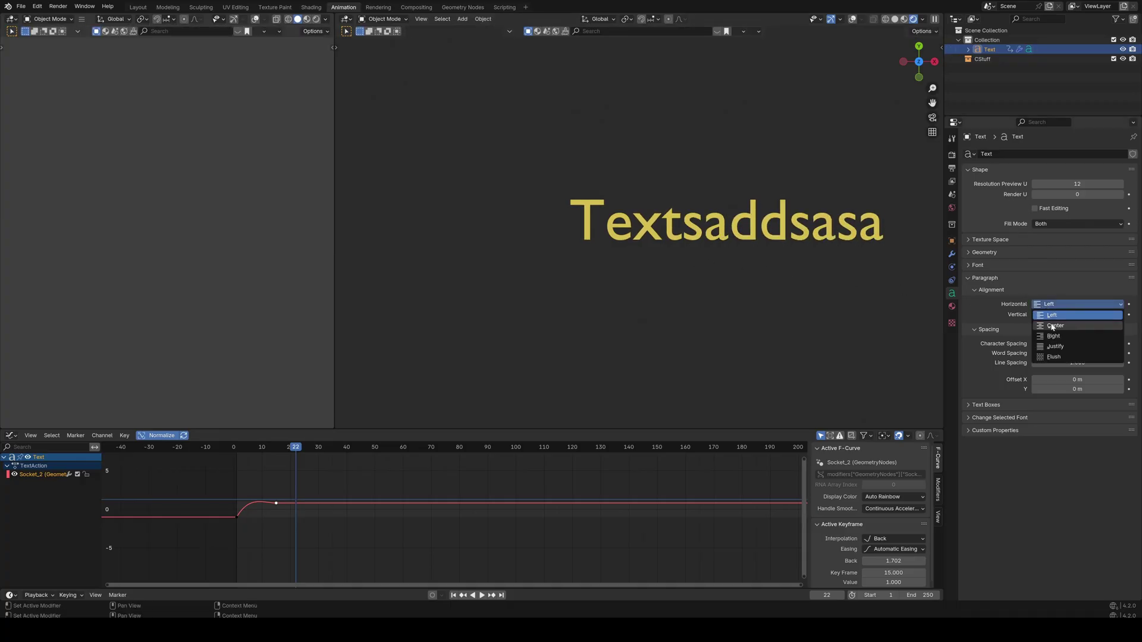
pyautogui.click(1052, 326)
pyautogui.click(1050, 314)
pyautogui.click(1053, 353)
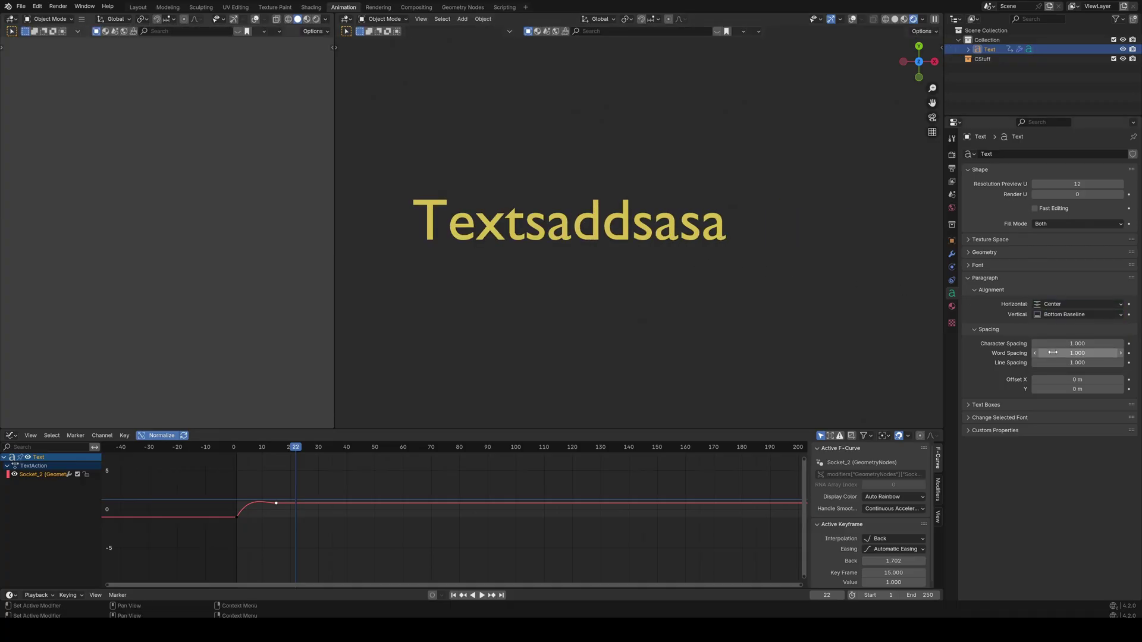
pyautogui.click(1053, 314)
pyautogui.click(1040, 327)
pyautogui.click(976, 264)
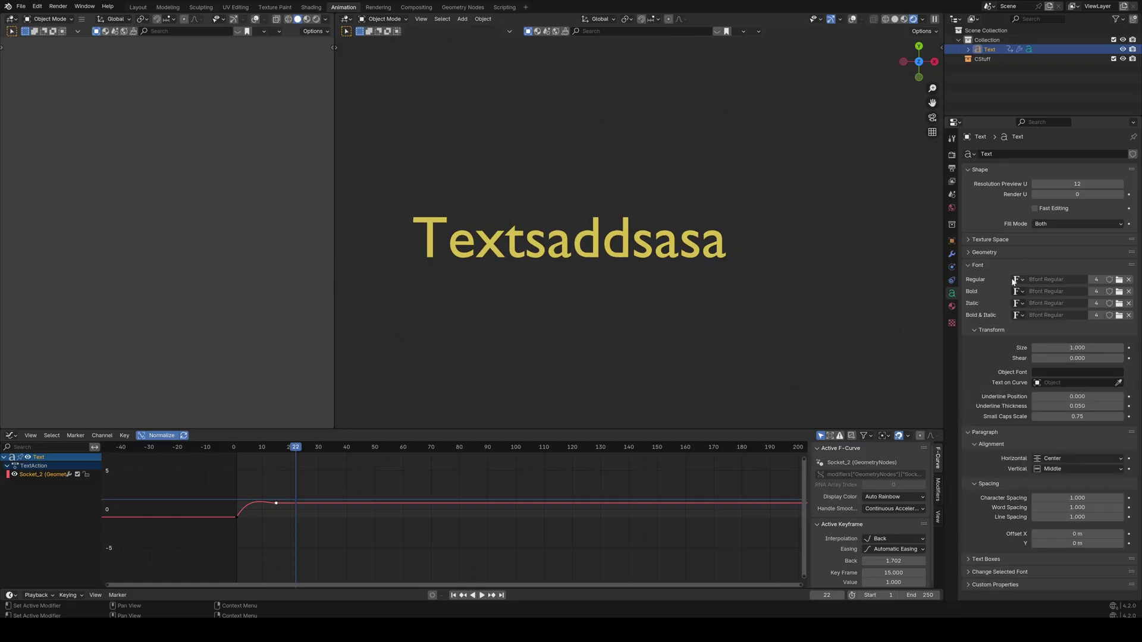
pyautogui.click(1017, 280)
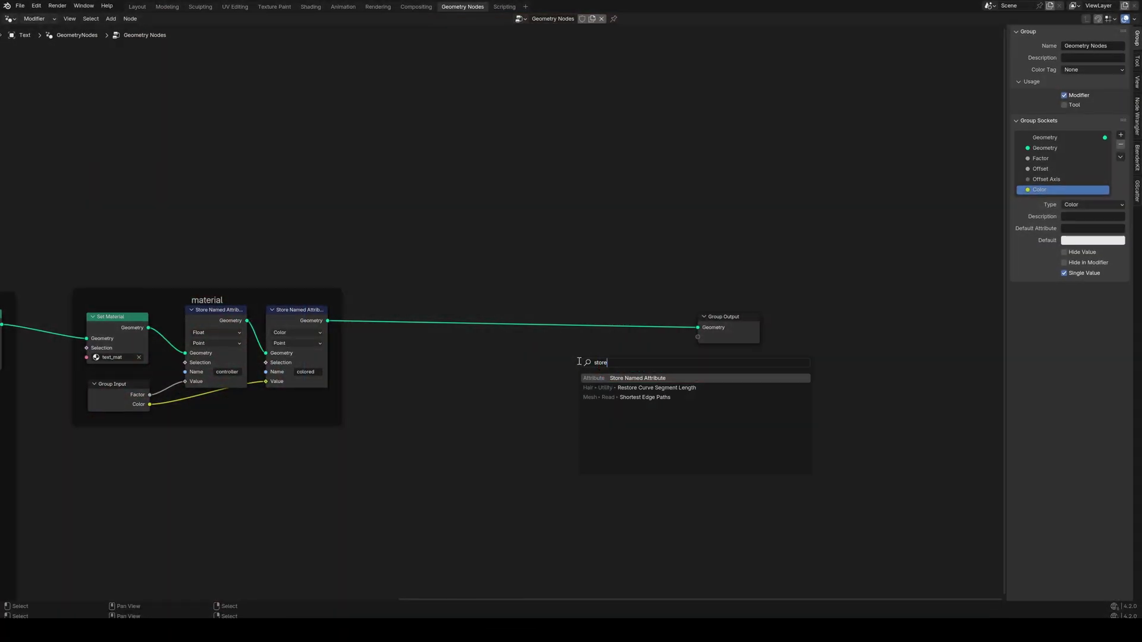
# Step: Insert a Store Named Attribute node after the material frame and chain two duplicates of it before Group Output
pyautogui.press('Return')
pyautogui.click(408, 292)
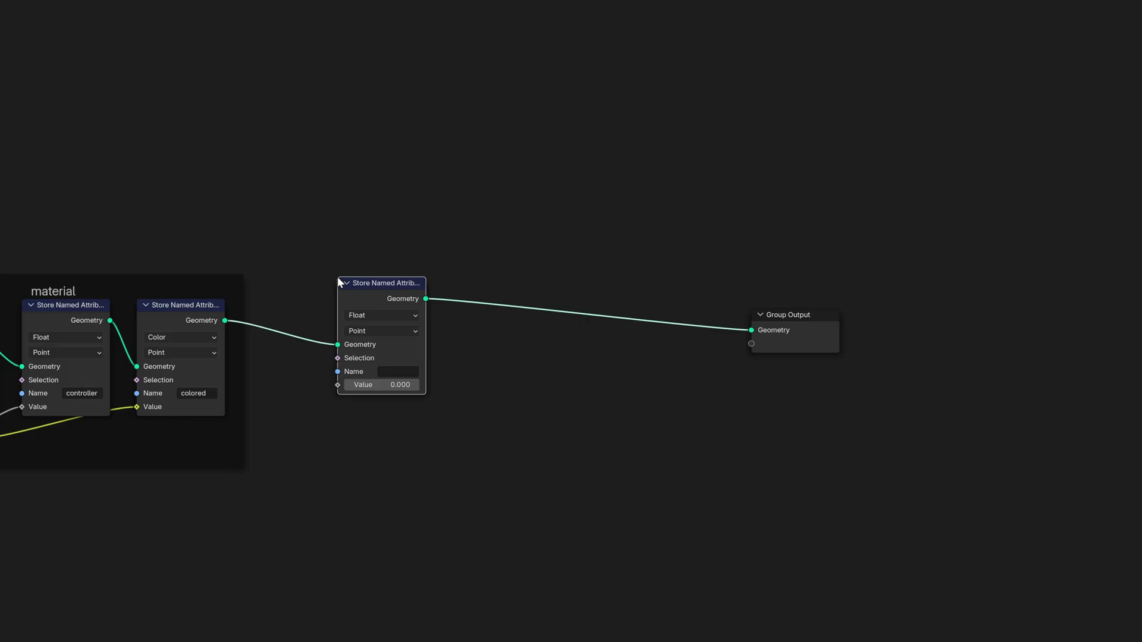
pyautogui.hotkey('shift', 'd')
pyautogui.click(494, 266)
pyautogui.hotkey('shift', 'd')
pyautogui.click(647, 310)
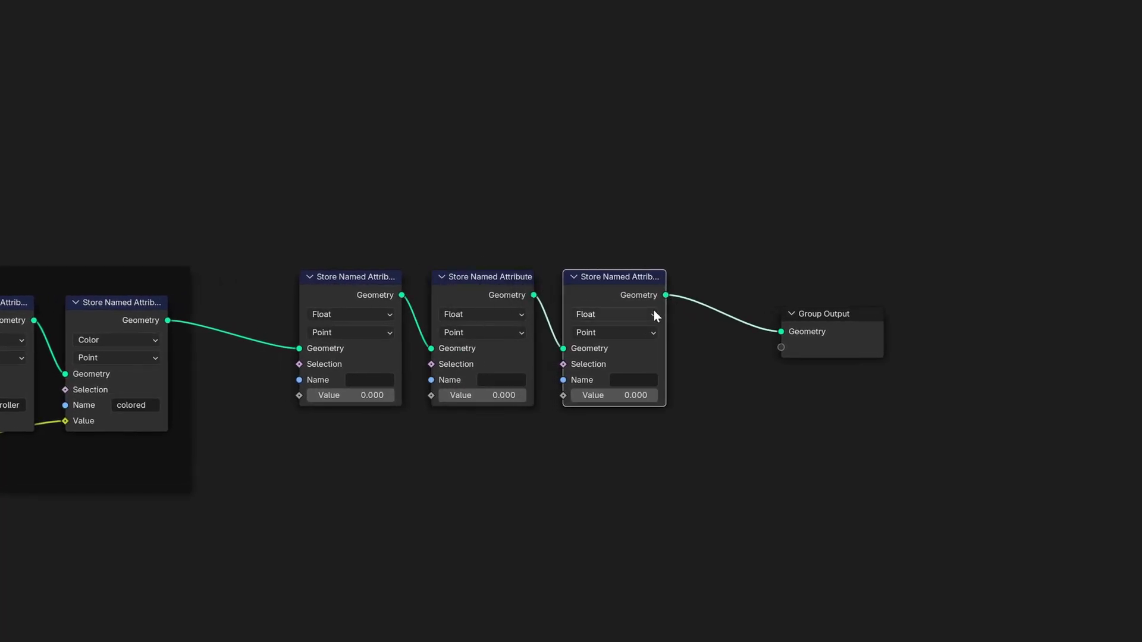
# Step: Set the first new attribute to Color named color_gradient, the second to Boolean named gradient, and give the third a gradient-prefixed name
pyautogui.click(480, 313)
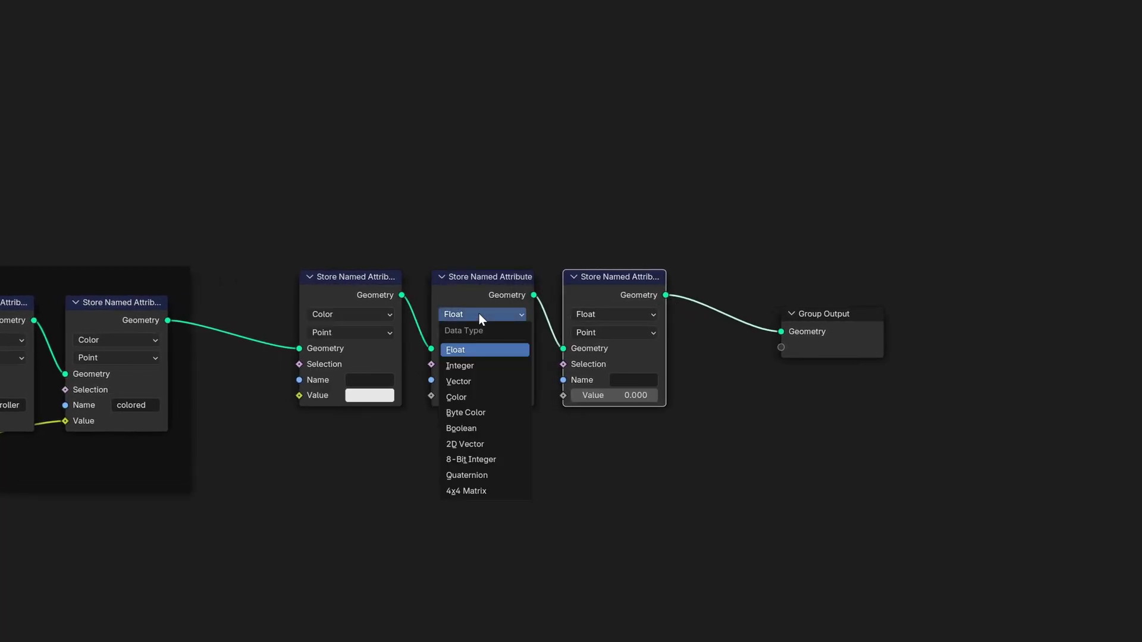
pyautogui.click(479, 426)
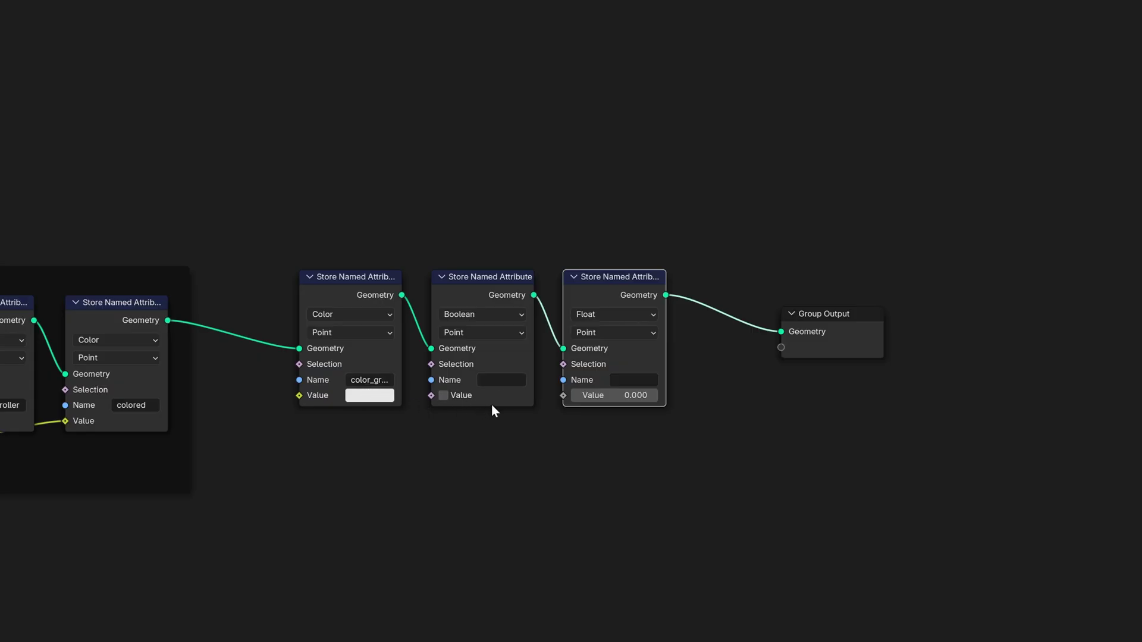
pyautogui.click(630, 381)
pyautogui.write('gradie')
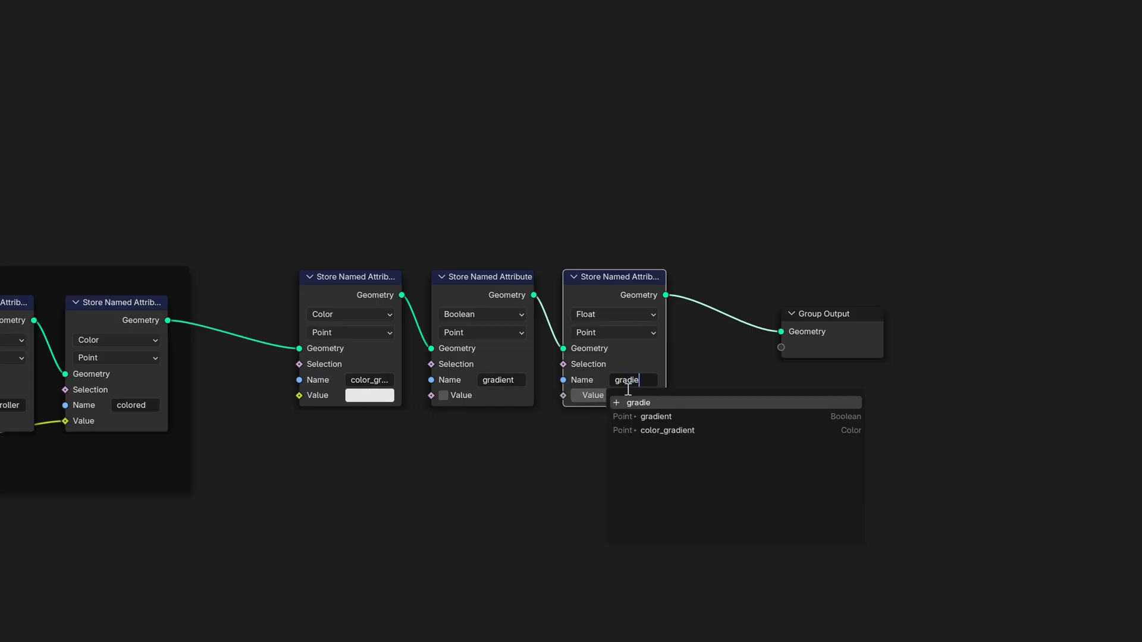
pyautogui.write('t...')
pyautogui.press('Return')
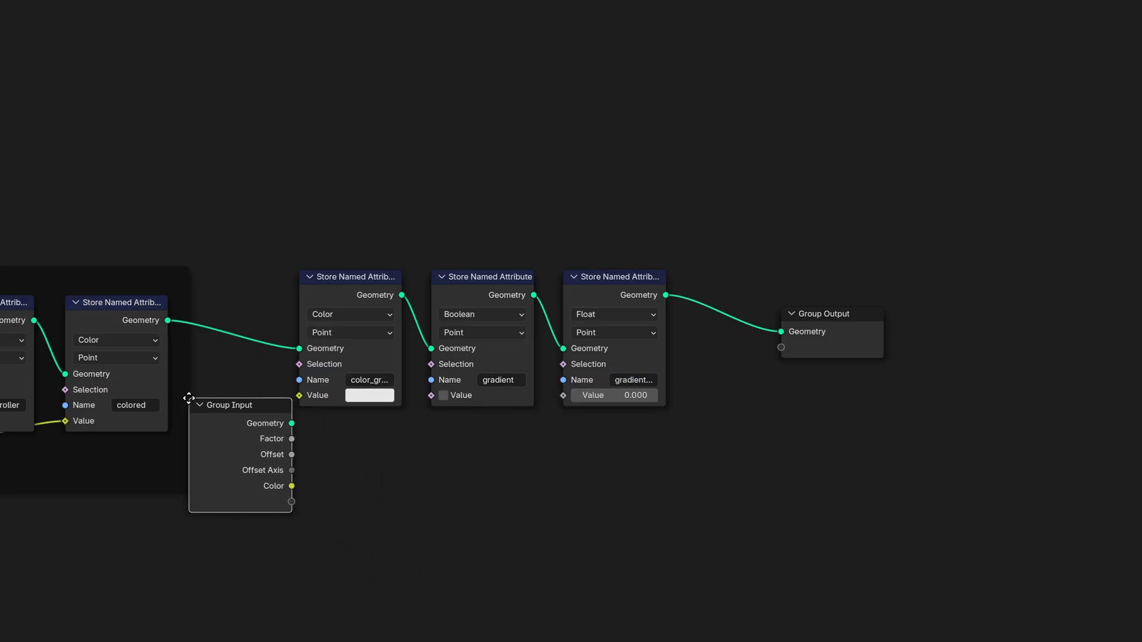
# Step: Place a Group Input node and expose the Value inputs of the three gradient Store Named Attribute nodes as new group inputs
pyautogui.click(196, 439)
pyautogui.moveTo(321, 424); pyautogui.dragTo(299, 395)
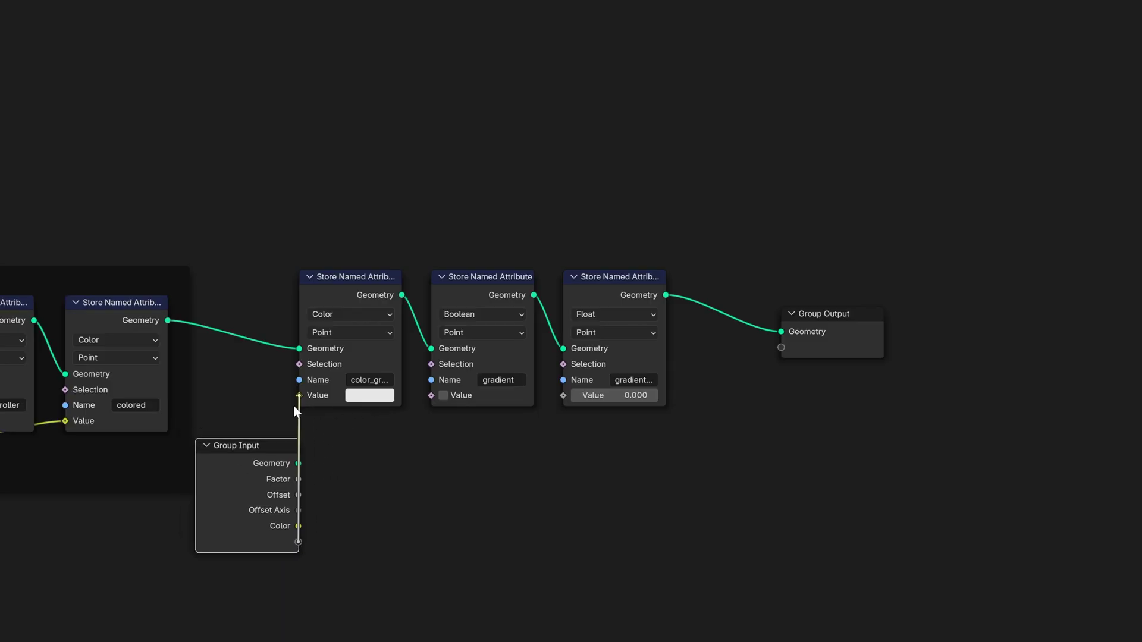
pyautogui.moveTo(431, 406); pyautogui.dragTo(432, 398)
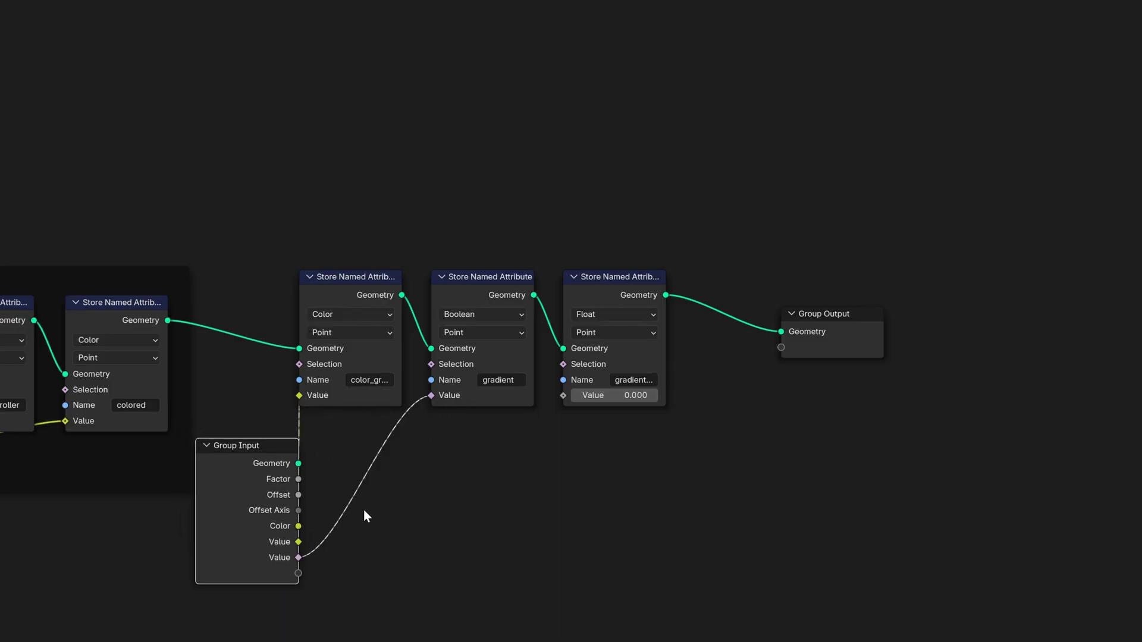
pyautogui.moveTo(299, 573); pyautogui.dragTo(575, 397)
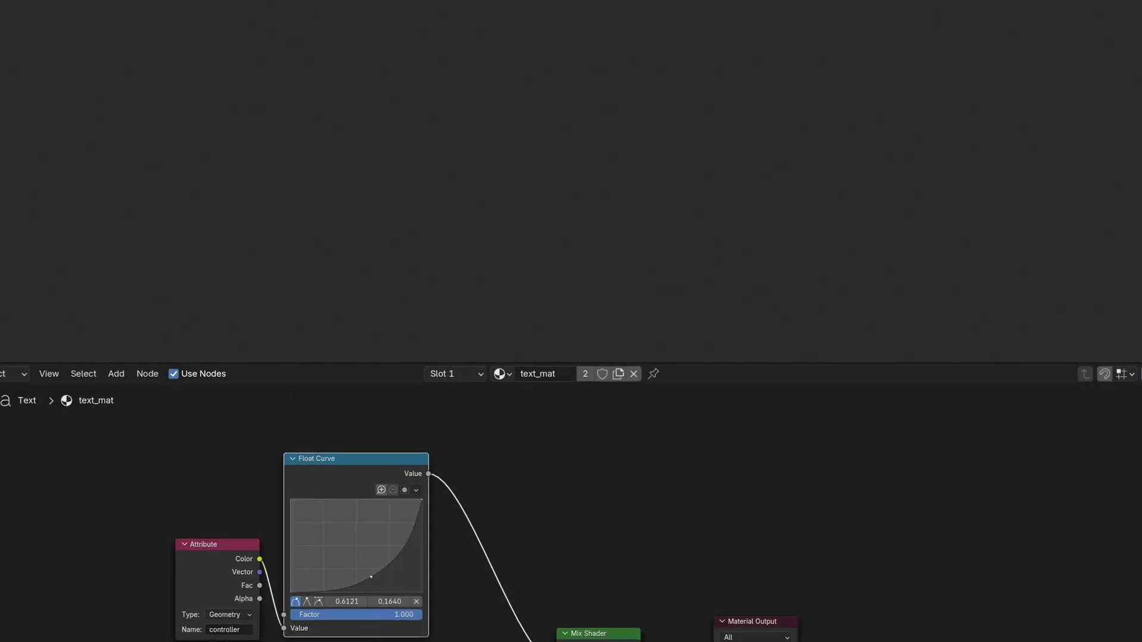
# Step: Enlarge the text_mat shader editing area, add a Wave Texture below the colored Attribute node, and preview it on the text
pyautogui.moveTo(360, 641); pyautogui.dragTo(571, 487, button='middle')
pyautogui.moveTo(508, 362); pyautogui.dragTo(508, 276)
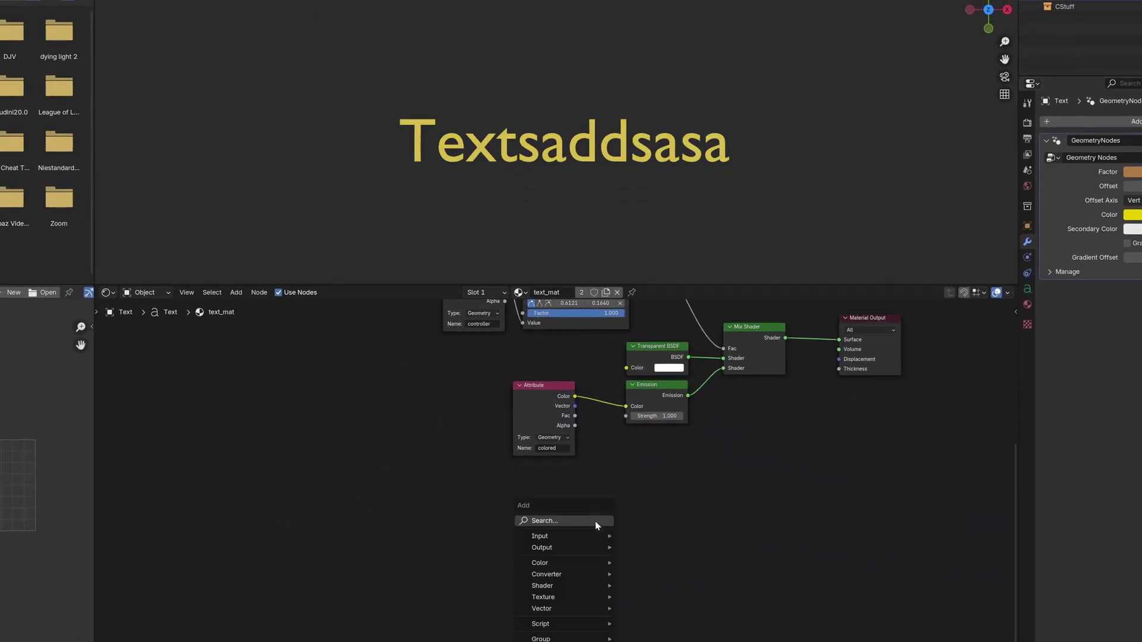
pyautogui.click(596, 522)
pyautogui.write('wave')
pyautogui.click(645, 542)
pyautogui.click(513, 481)
pyautogui.keyDown('ctrl'); pyautogui.keyDown('shift'); pyautogui.click(545, 495); pyautogui.keyUp('shift'); pyautogui.keyUp('ctrl')
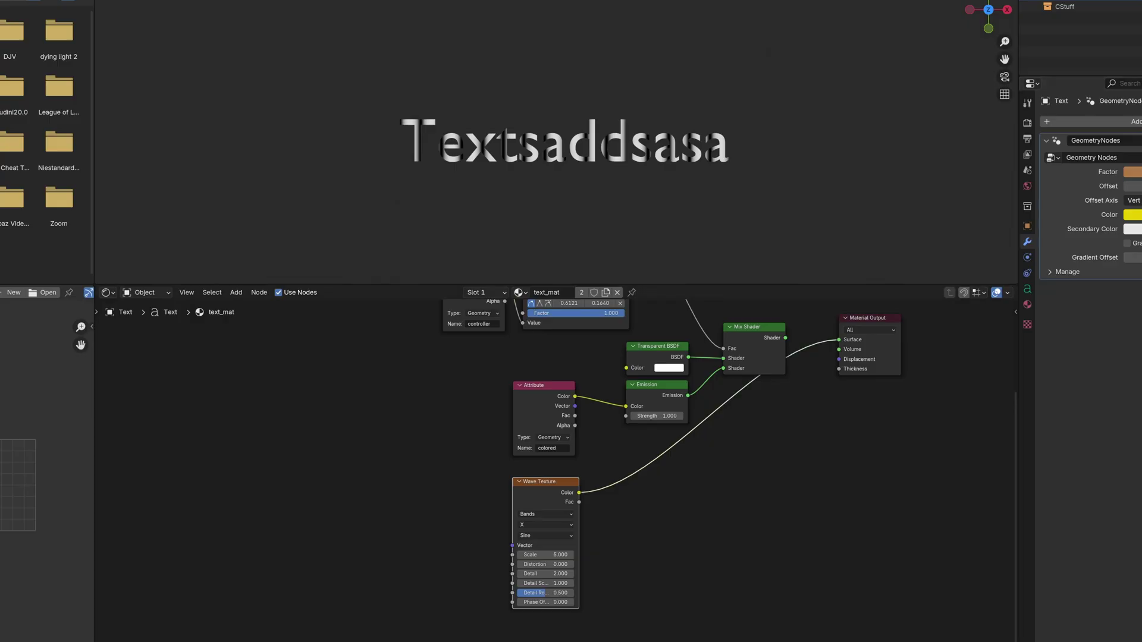
# Step: Set the Wave Texture's Scale to 0.1, try shifting its Phase Offset, and reset that offset to 0
pyautogui.moveTo(546, 555); pyautogui.dragTo(480, 555)
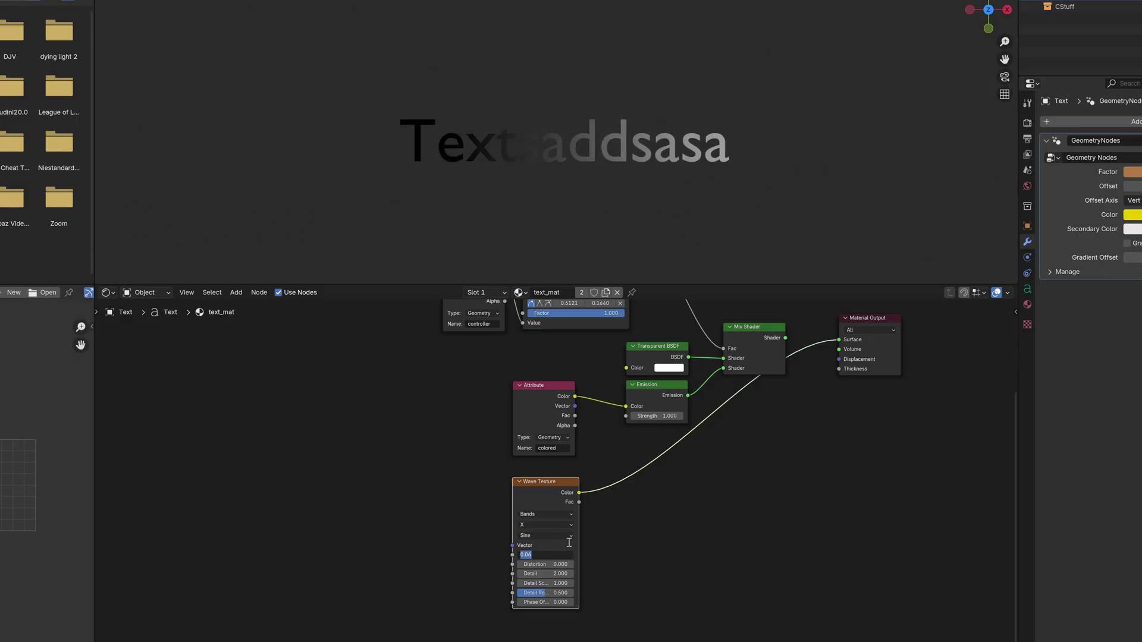
pyautogui.write('0.1')
pyautogui.press('Return')
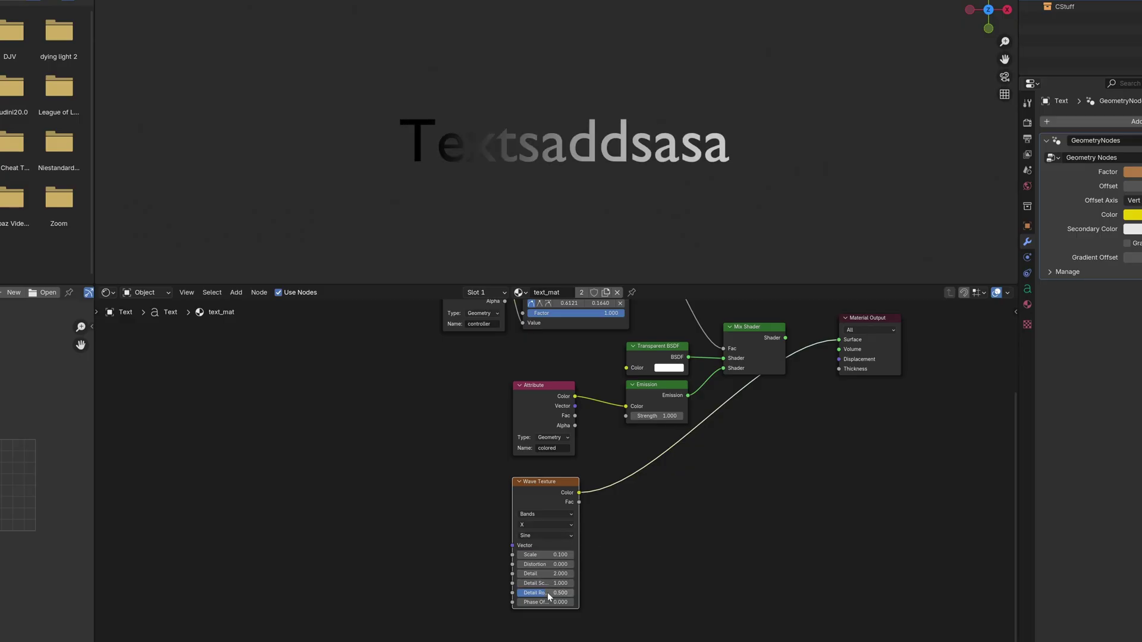
pyautogui.moveTo(573, 603); pyautogui.dragTo(538, 604)
pyautogui.write('0')
pyautogui.press('Return')
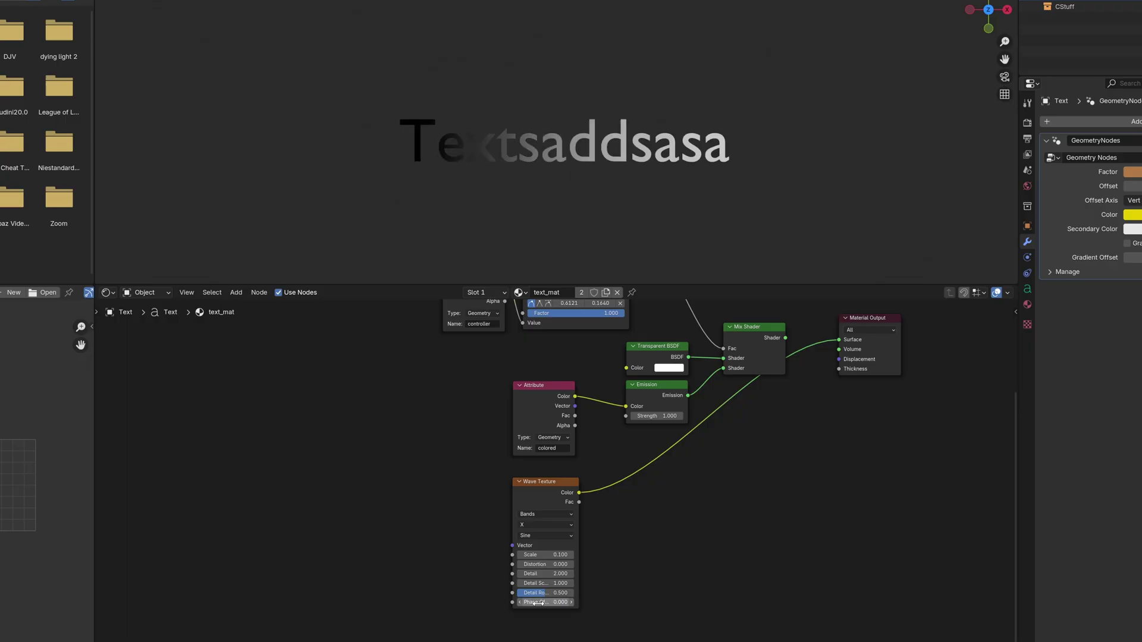
# Step: Feed a duplicated Attribute node reading the gradient offset into the Wave Texture's Phase Offset, and vary the modifier's Gradient Offset to test it
pyautogui.hotkey('shift', 'd')
pyautogui.click(426, 553)
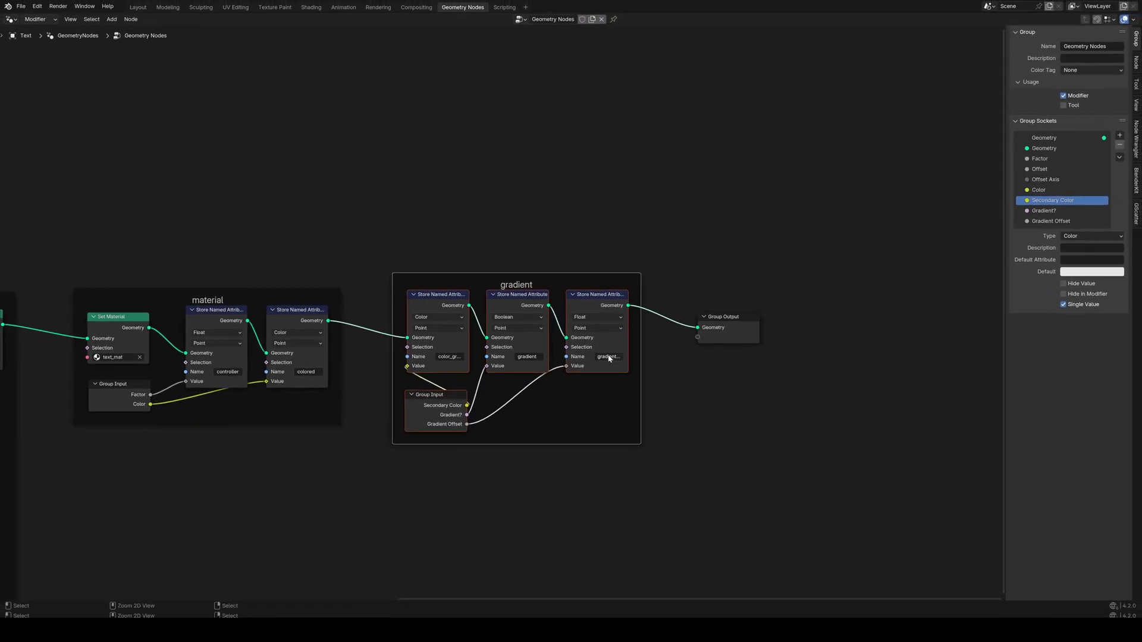
pyautogui.click(311, 7)
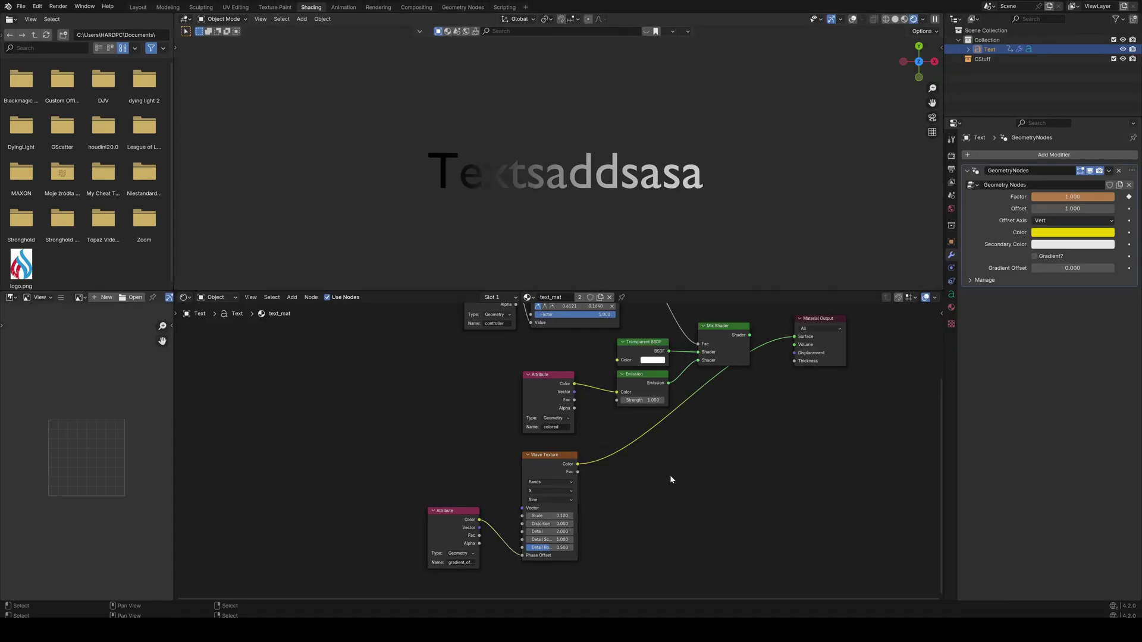
pyautogui.moveTo(1073, 269); pyautogui.dragTo(1131, 268)
# Step: Insert a Color Mix node between the Wave Texture and Material Output, with the Wave Texture's Color driving its Factor
pyautogui.hotkey('shift', 'a')
pyautogui.write('mix')
pyautogui.press('Return')
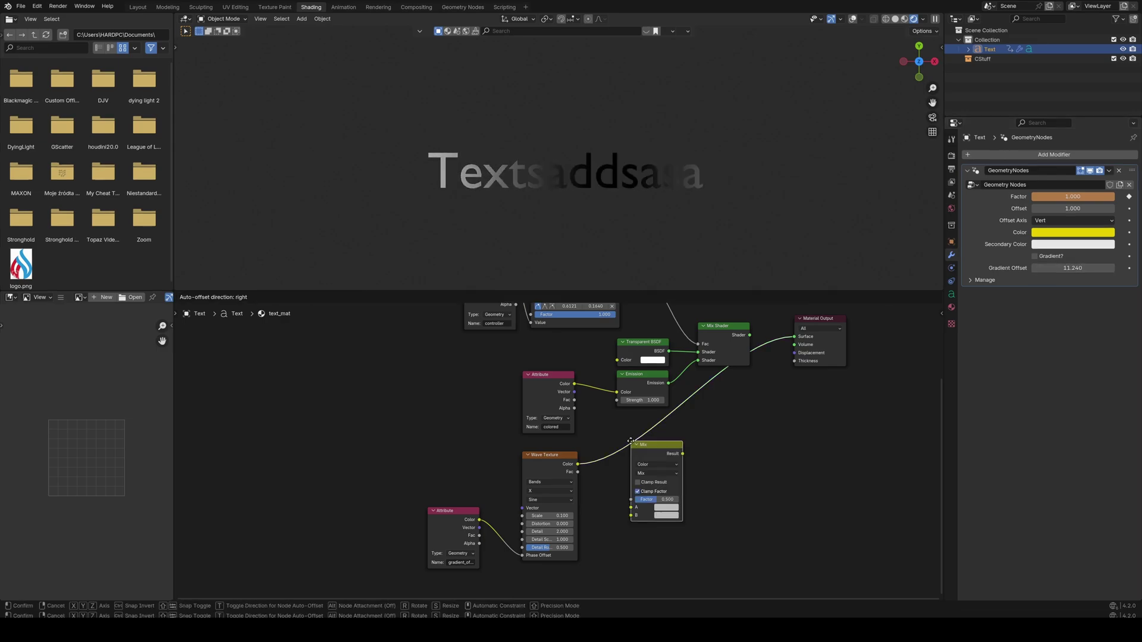
pyautogui.click(650, 443)
pyautogui.moveTo(577, 464); pyautogui.dragTo(653, 503)
# Step: Connect the colored Attribute copy to the Mix node's B, and a duplicate reading the color_gradient attribute to its A
pyautogui.moveTo(596, 475); pyautogui.dragTo(643, 462)
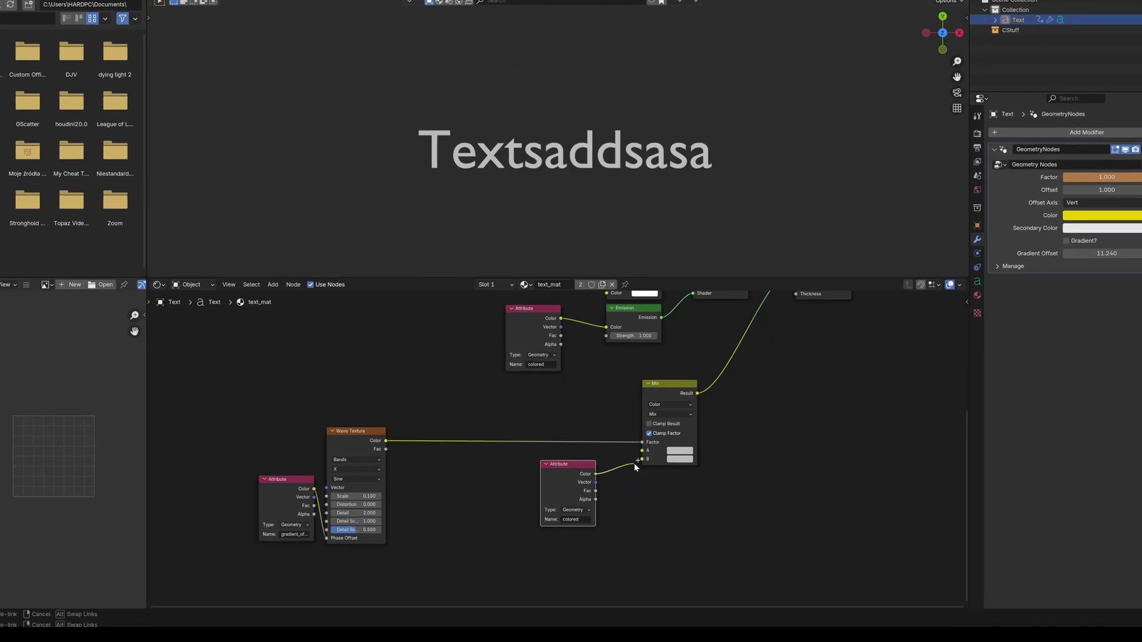
pyautogui.moveTo(583, 467)
pyautogui.mouseDown()
pyautogui.moveTo(580, 477)
pyautogui.moveTo(563, 470)
pyautogui.mouseUp()
pyautogui.click(577, 477)
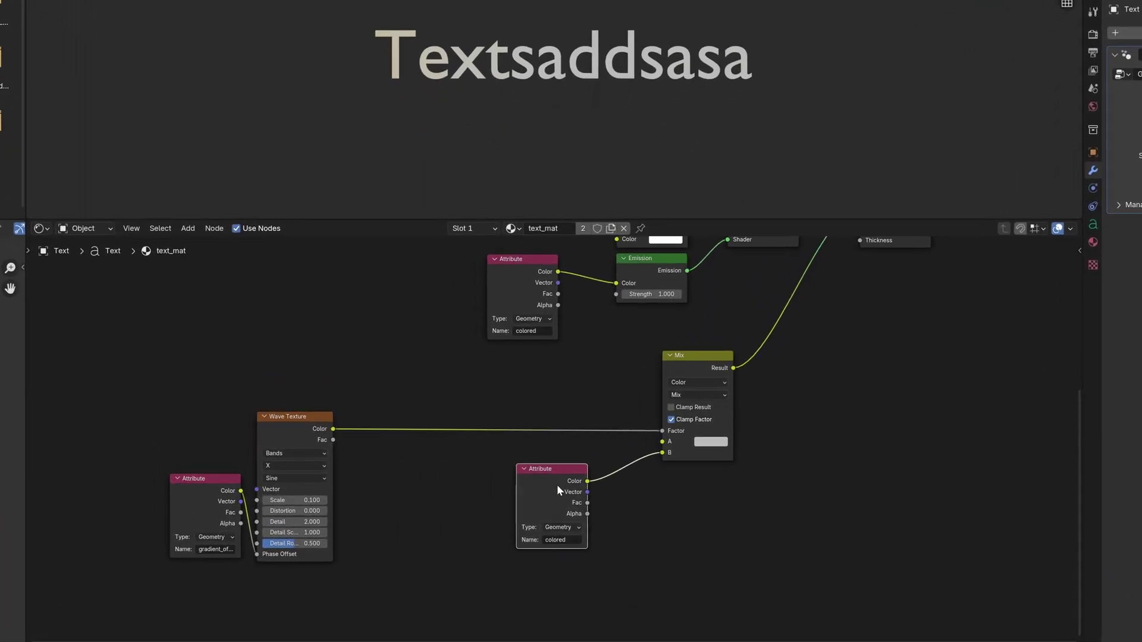
pyautogui.hotkey('shift', 'd')
pyautogui.press('y')
pyautogui.click(561, 556)
pyautogui.moveTo(593, 549); pyautogui.dragTo(622, 535)
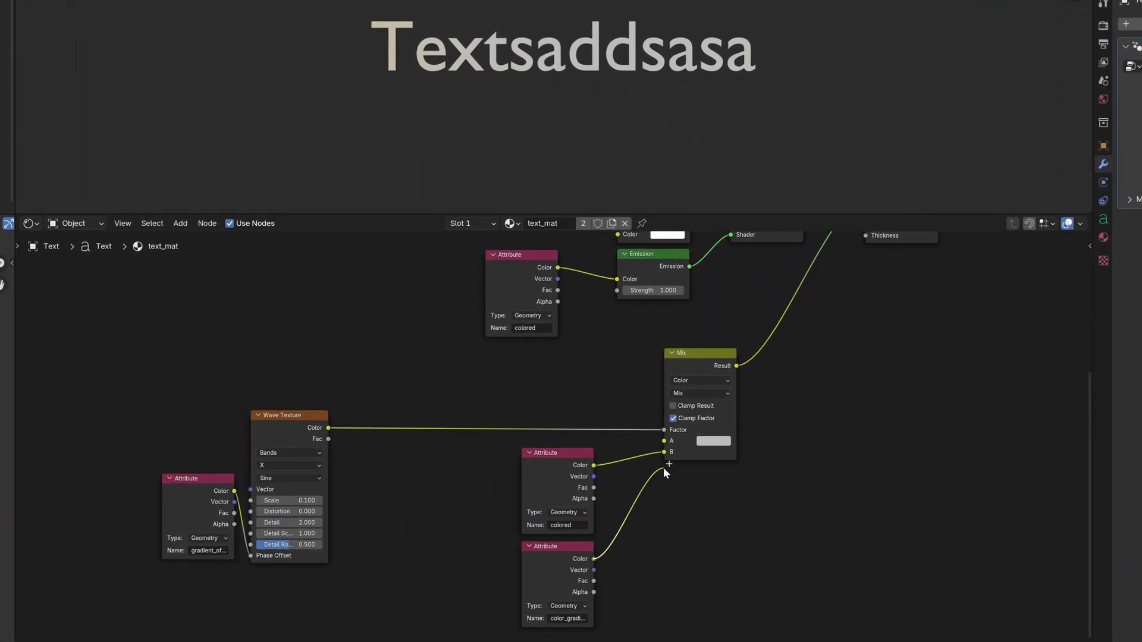
pyautogui.moveTo(665, 472); pyautogui.dragTo(664, 441)
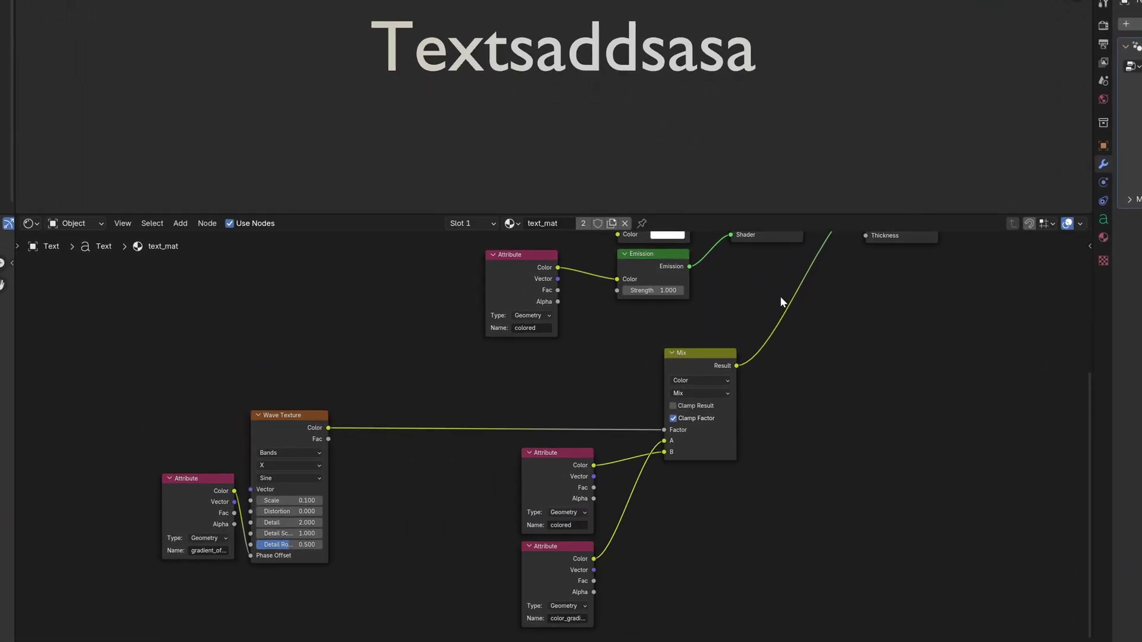
# Step: Chain a duplicate Mix node after the first one, with the colored Attribute feeding its B input
pyautogui.moveTo(664, 441); pyautogui.dragTo(639, 502, button='middle')
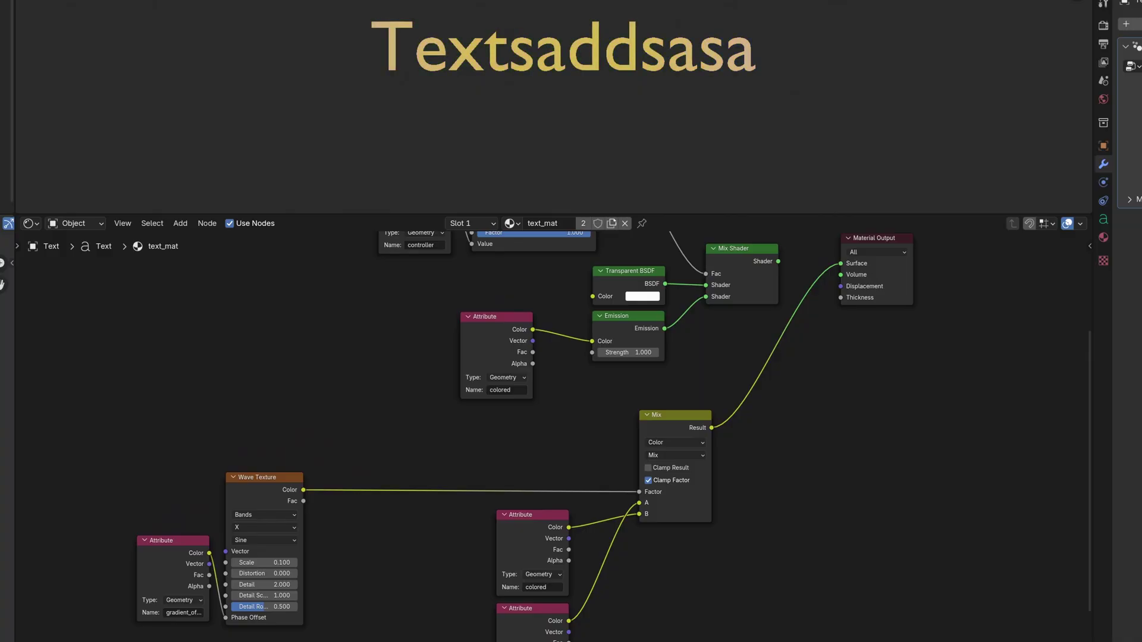
pyautogui.hotkey('shift', 'd')
pyautogui.press('x')
pyautogui.click(640, 442)
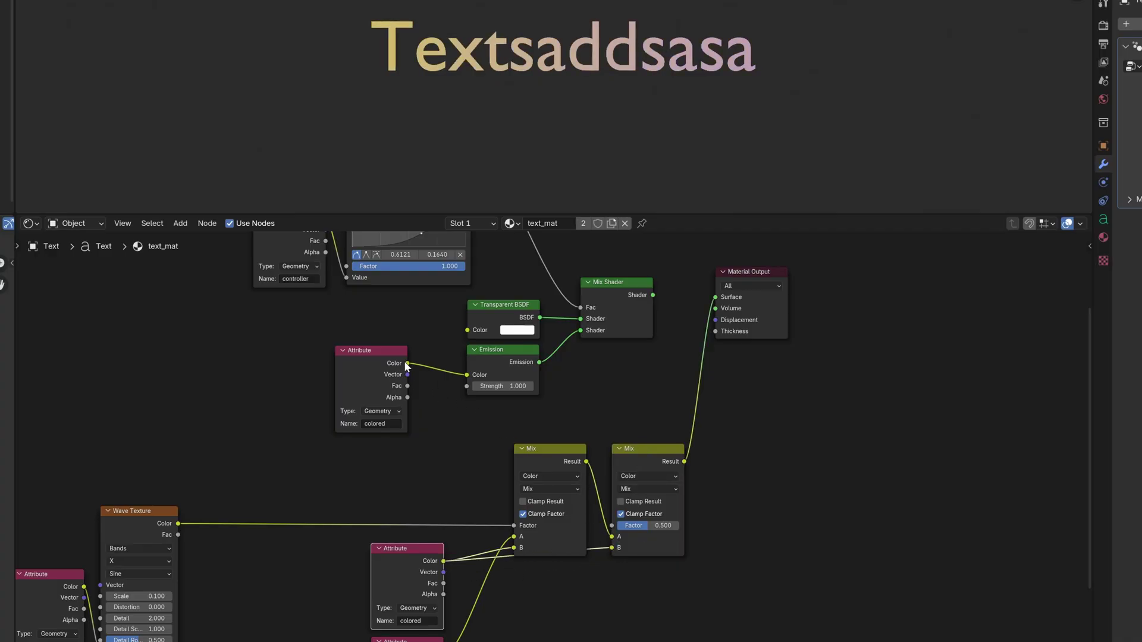
# Step: Move the Emission's colored Attribute node closer to it and place a duplicate above the first Mix node
pyautogui.moveTo(360, 369); pyautogui.dragTo(404, 329)
pyautogui.hotkey('shift', 'd')
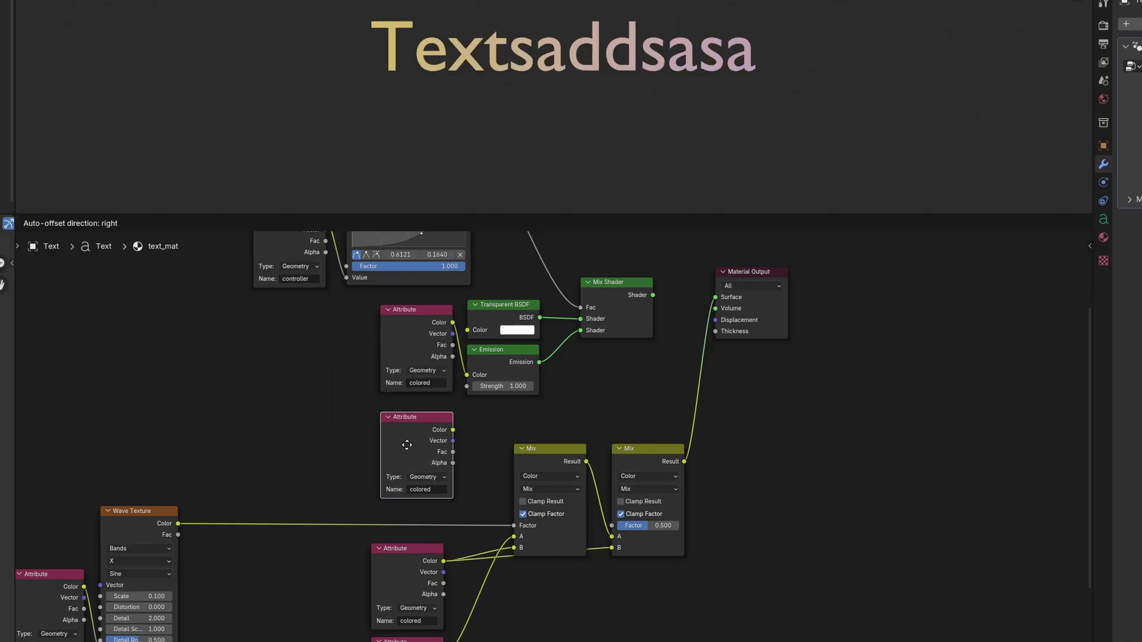
pyautogui.click(406, 447)
# Step: Move all the gradient nodes down together, away from the Emission and Mix Shader nodes
pyautogui.moveTo(432, 515); pyautogui.dragTo(448, 383, button='middle')
pyautogui.scroll(-3, 449, 383)
pyautogui.moveTo(119, 577); pyautogui.dragTo(641, 311)
pyautogui.press('g')
pyautogui.press('y')
pyautogui.click(631, 446)
pyautogui.click(562, 341)
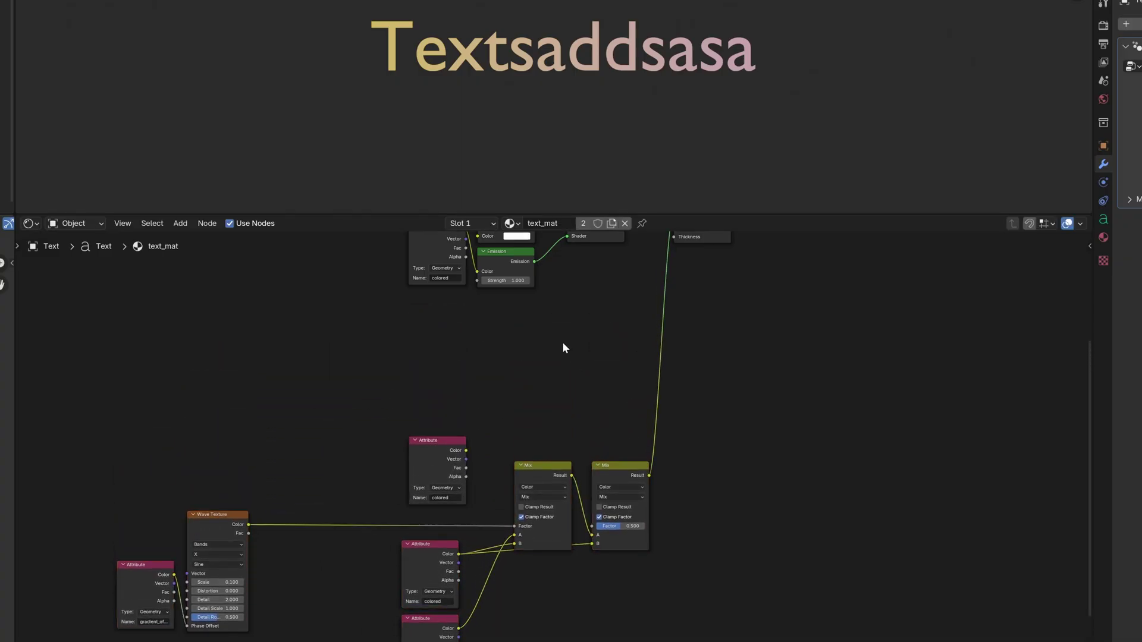
# Step: Make the duplicated Attribute node read gradient, link its Color to the second Mix node's Factor, and place it above the Mix nodes
pyautogui.moveTo(550, 327); pyautogui.dragTo(545, 305, button='middle')
pyautogui.scroll(2, 543, 310)
pyautogui.moveTo(428, 424); pyautogui.dragTo(448, 438)
pyautogui.moveTo(593, 528); pyautogui.dragTo(598, 528)
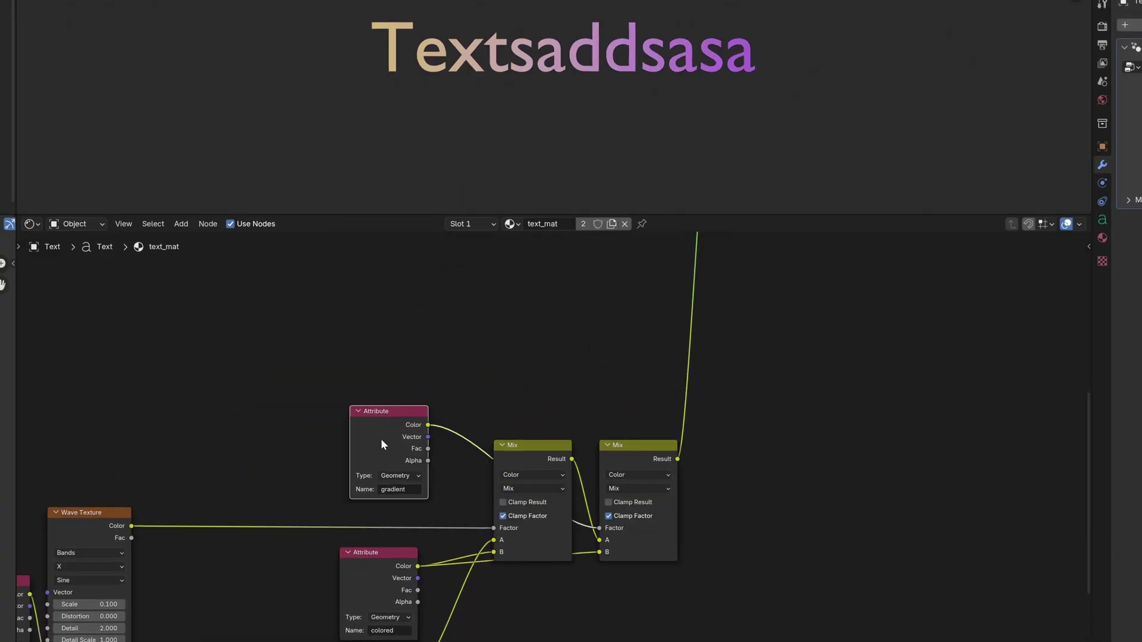
pyautogui.moveTo(381, 438); pyautogui.dragTo(528, 360)
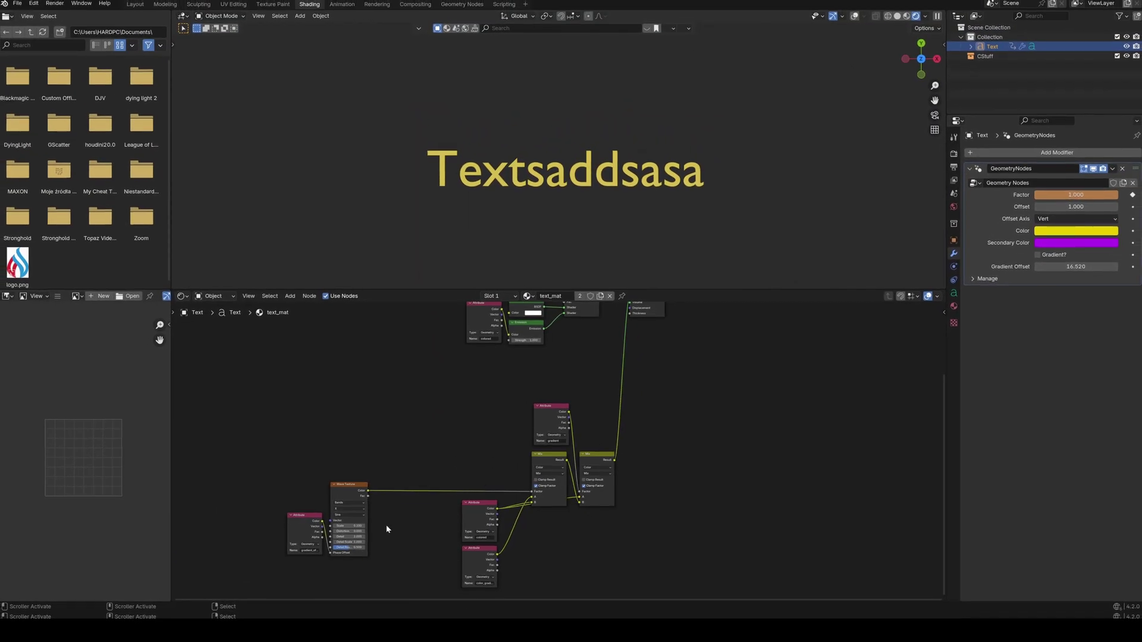
# Step: Move the whole set of gradient nodes up beside the Emission node's input side
pyautogui.moveTo(262, 577); pyautogui.dragTo(640, 416)
pyautogui.press('g')
pyautogui.click(473, 366)
# Step: Replace the colored Attribute at the Emission's Color with the second Mix node's Result, and reconnect the Mix Shader to Material Output
pyautogui.moveTo(473, 366); pyautogui.dragTo(498, 433, button='middle')
pyautogui.scroll(3, 514, 438)
pyautogui.press('g')
pyautogui.click(500, 413)
pyautogui.scroll(2, 500, 413)
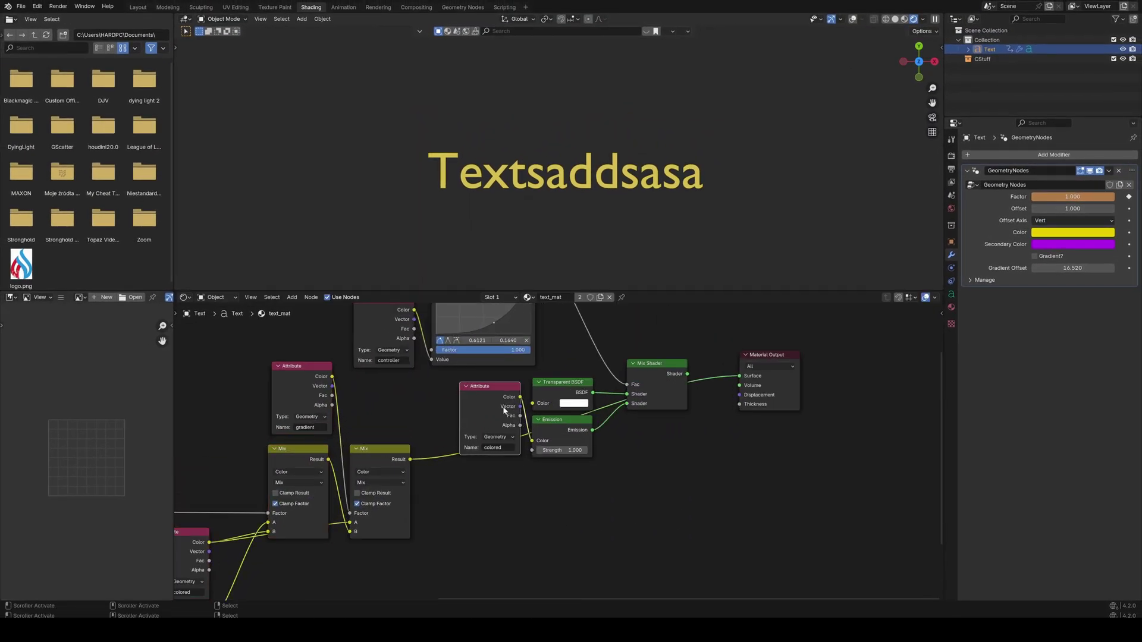
pyautogui.moveTo(534, 441); pyautogui.dragTo(532, 441)
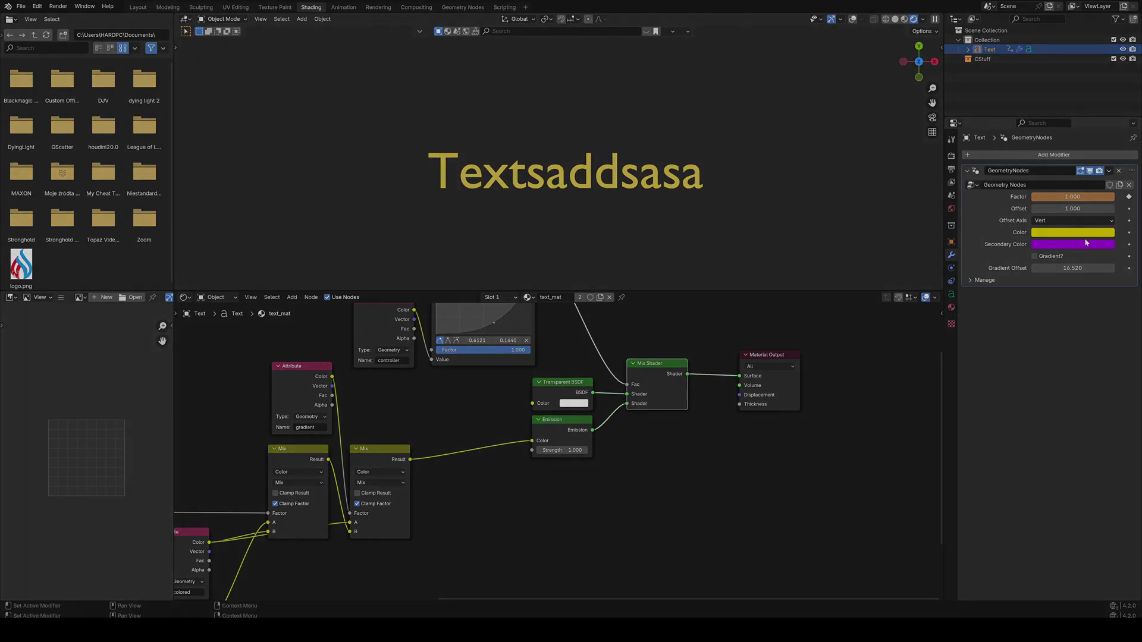